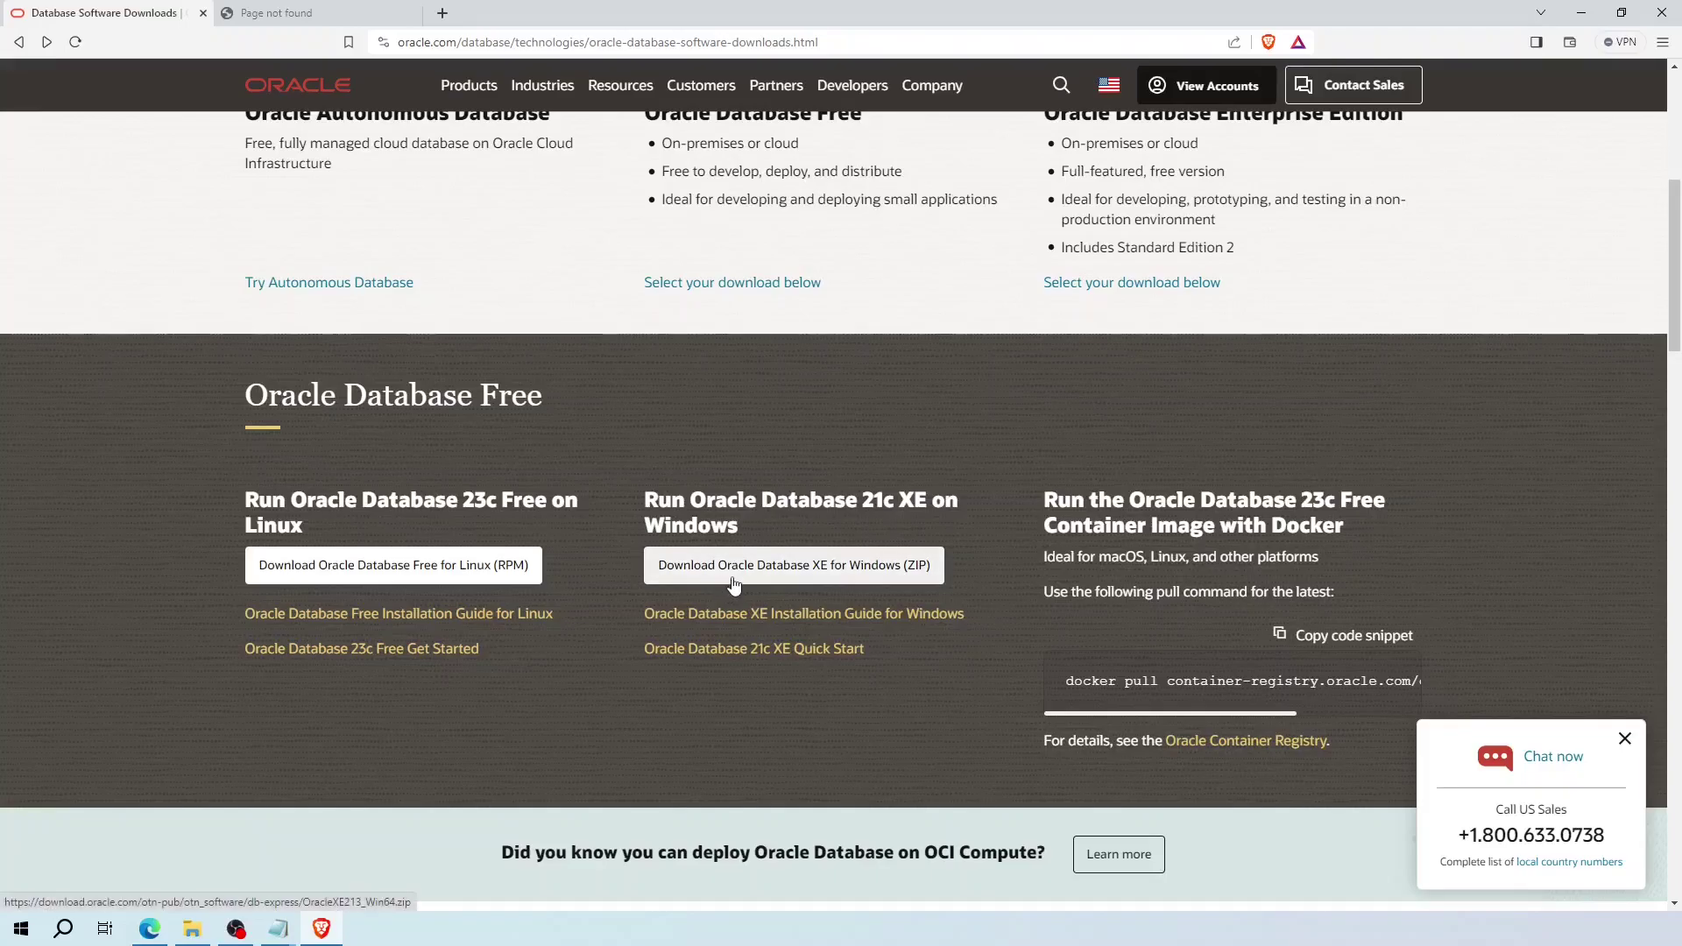
- Download the 1.8 GB OracleXE213_Win64.zip for Windows into Downloads, dismissing the sales chat popup
{"action": "left_click", "coordinate": [823, 574]}
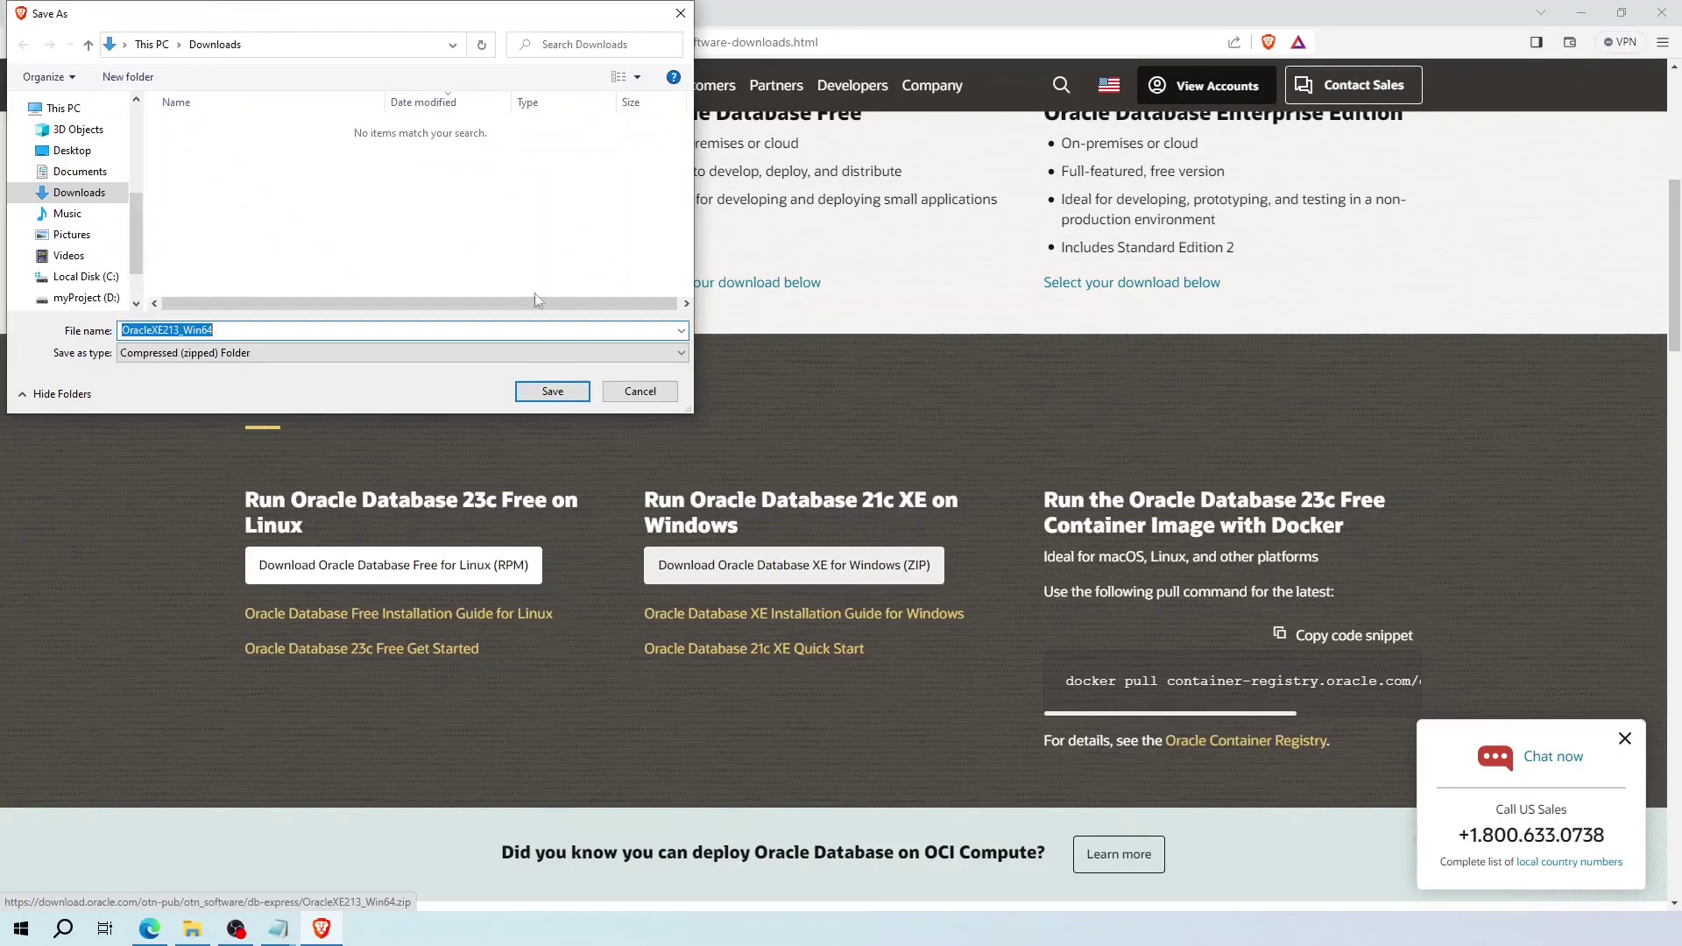
{"action": "left_click", "coordinate": [572, 392]}
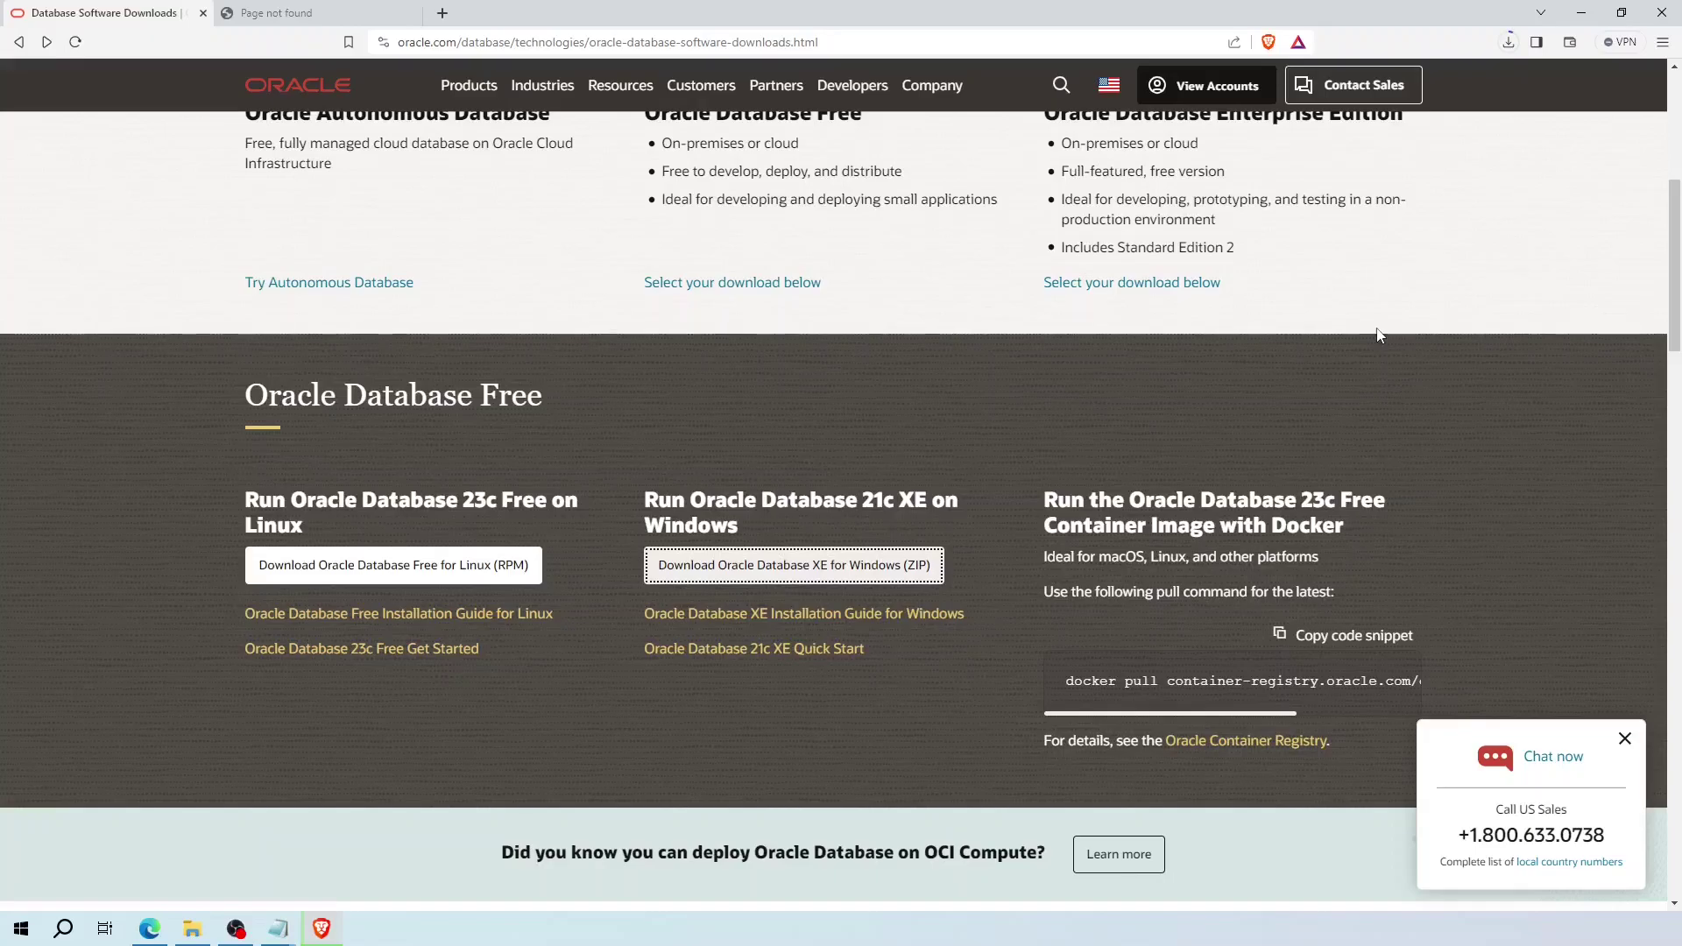
{"action": "left_click", "coordinate": [1624, 740]}
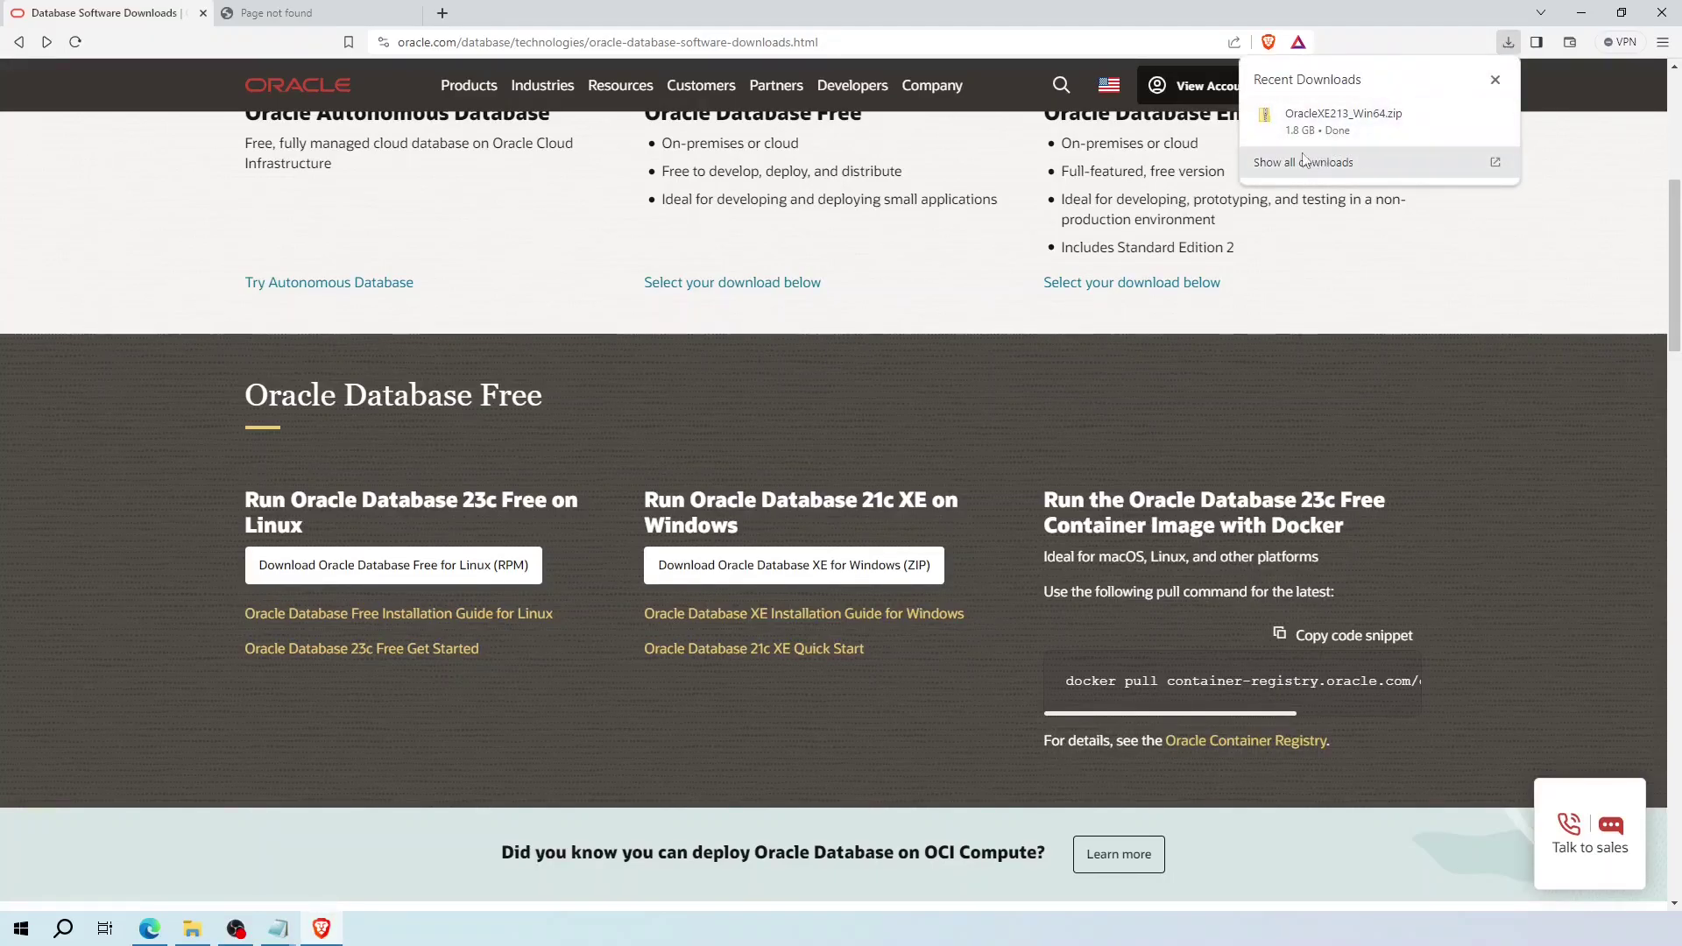
{"action": "mouse_move", "coordinate": [1331, 142]}
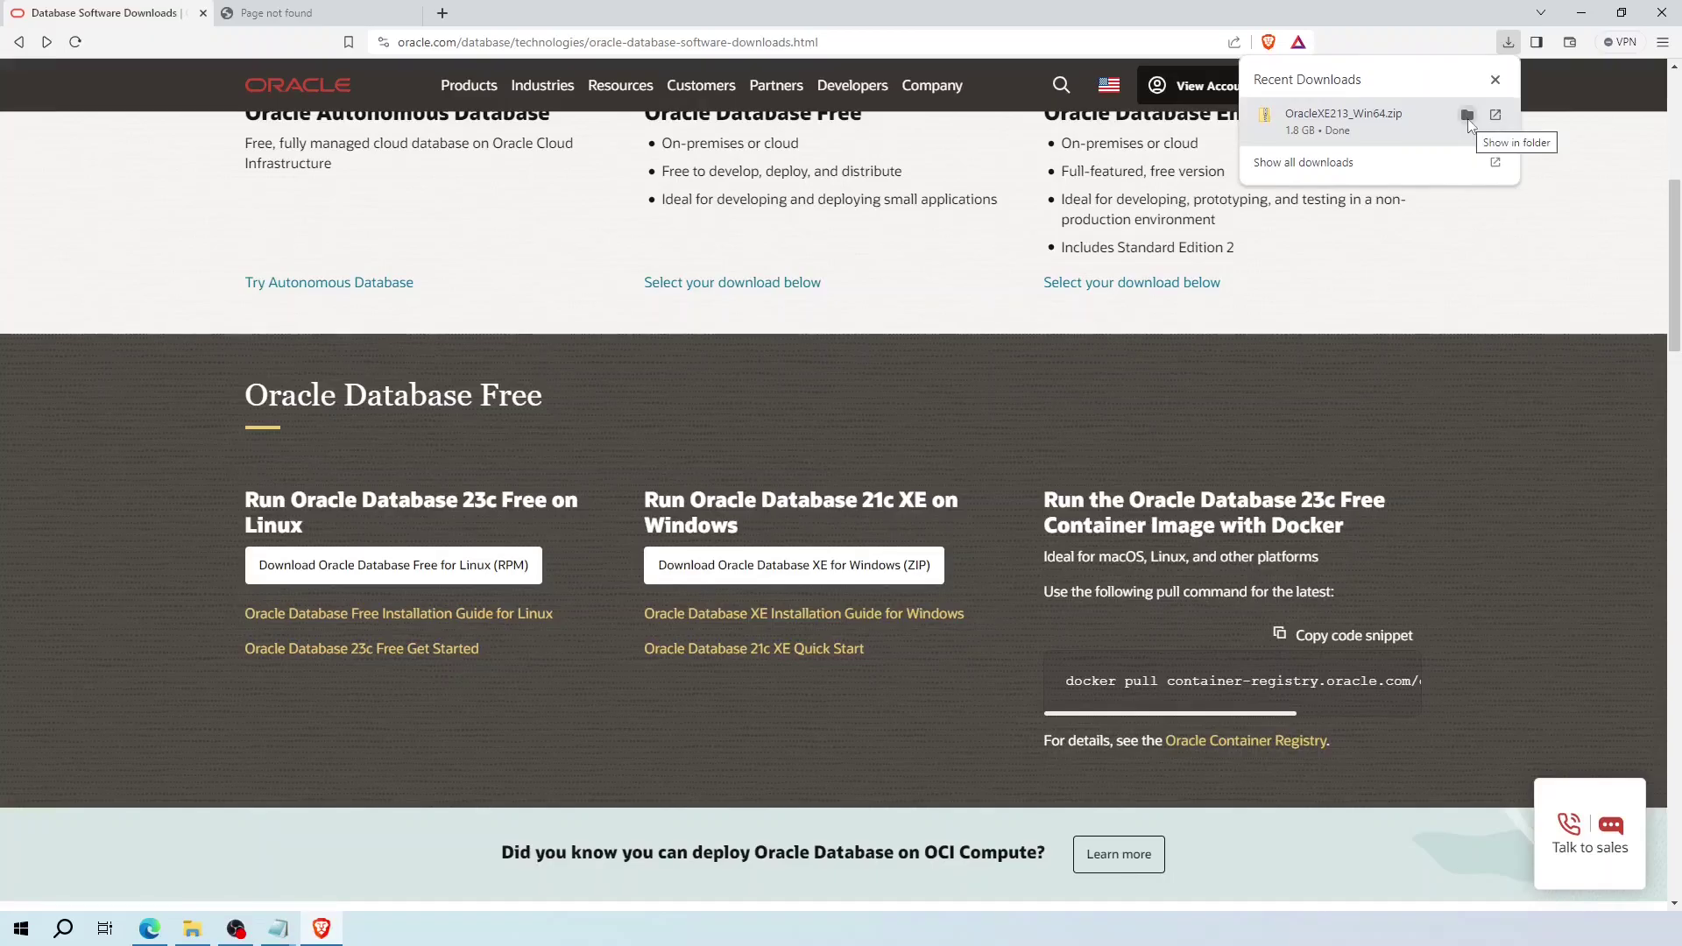
- Hide the browser and create a new Oracle folder on Local (G:) for the OracleXE213_Win64 zip
{"action": "left_click", "coordinate": [1602, 186]}
{"action": "left_click", "coordinate": [1582, 13]}
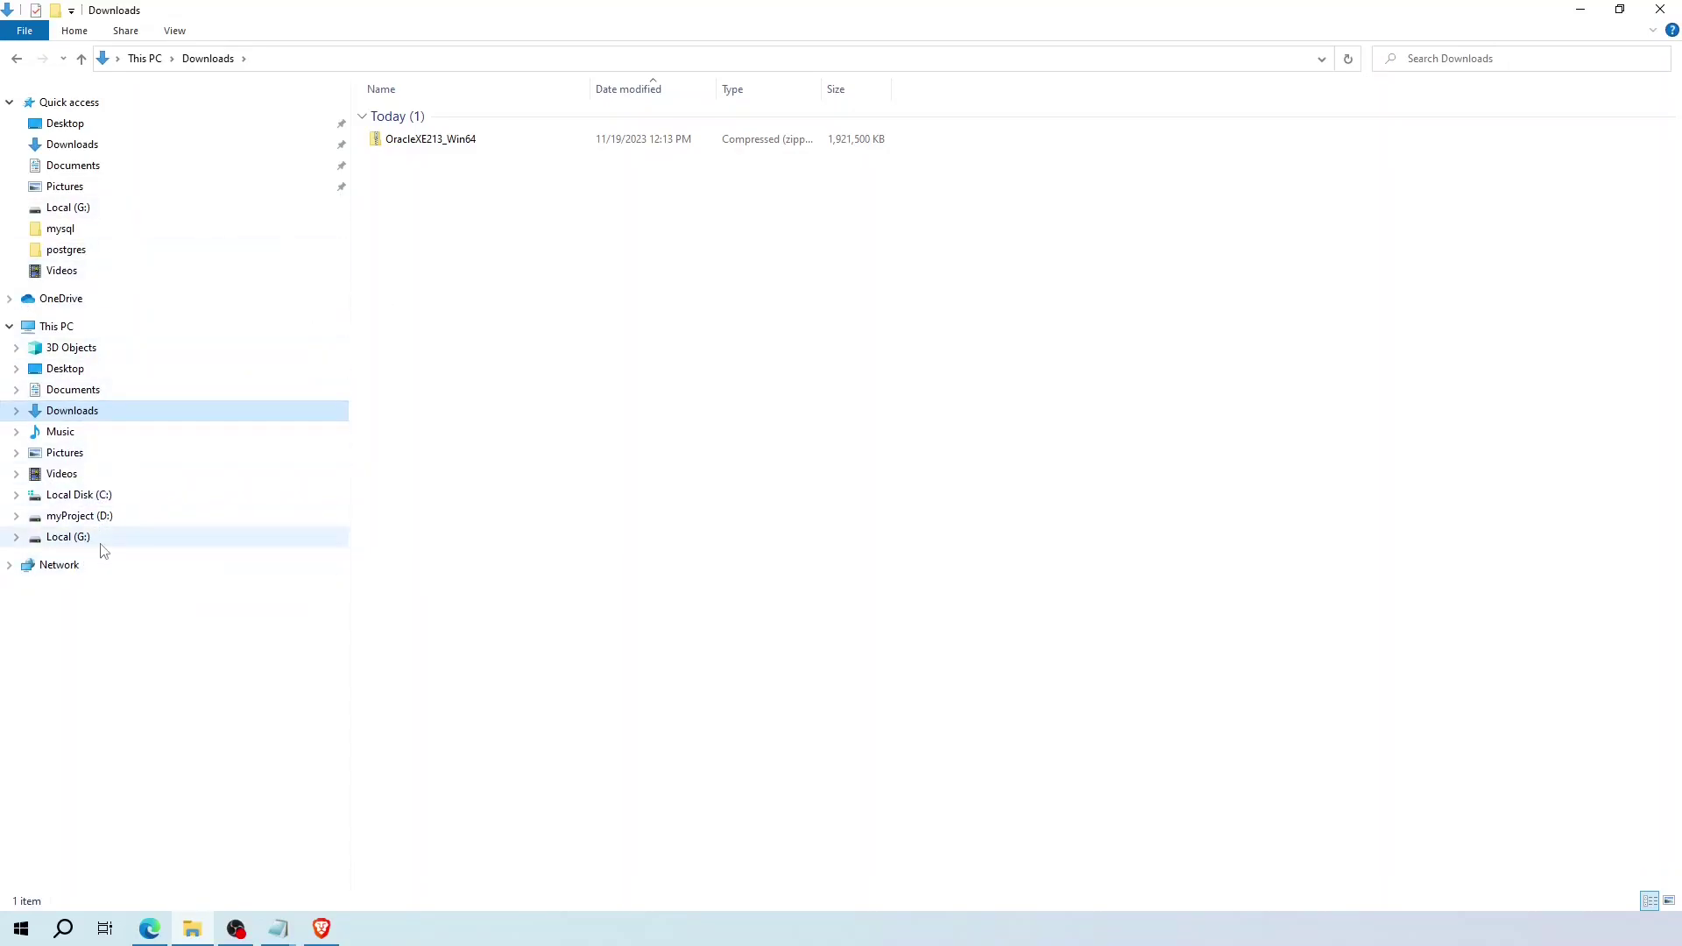
{"action": "left_click", "coordinate": [123, 541]}
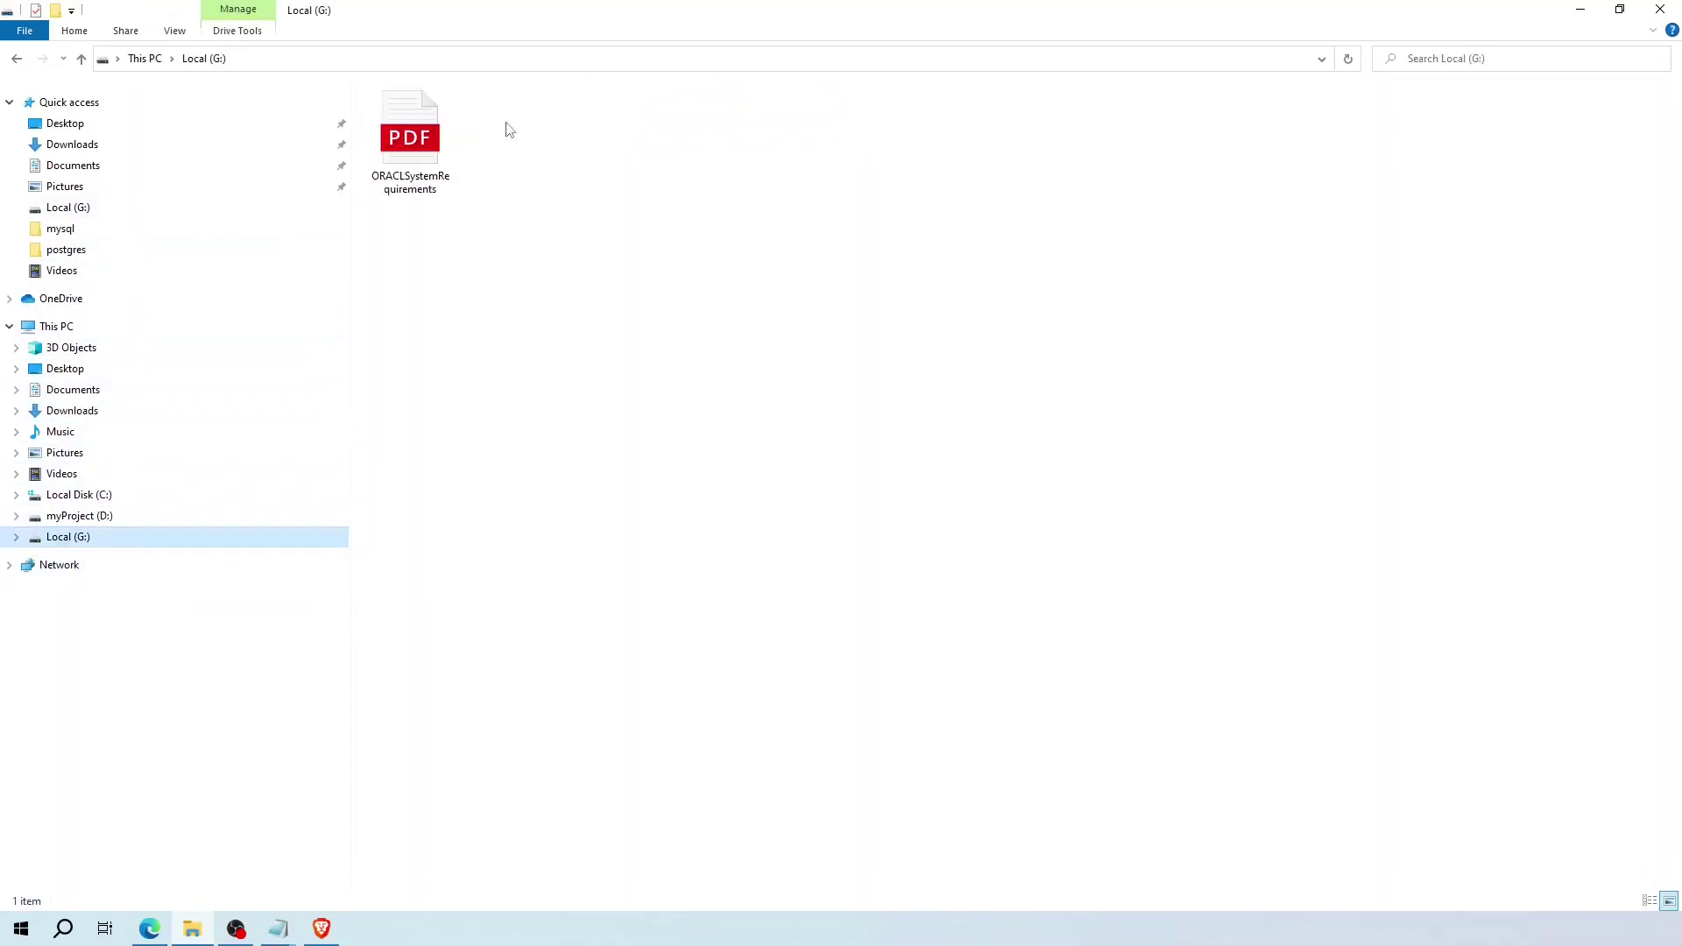
{"action": "key", "text": "ctrl+shift+n"}
{"action": "type", "text": "Oracle19c"}
{"action": "key", "text": "Return"}
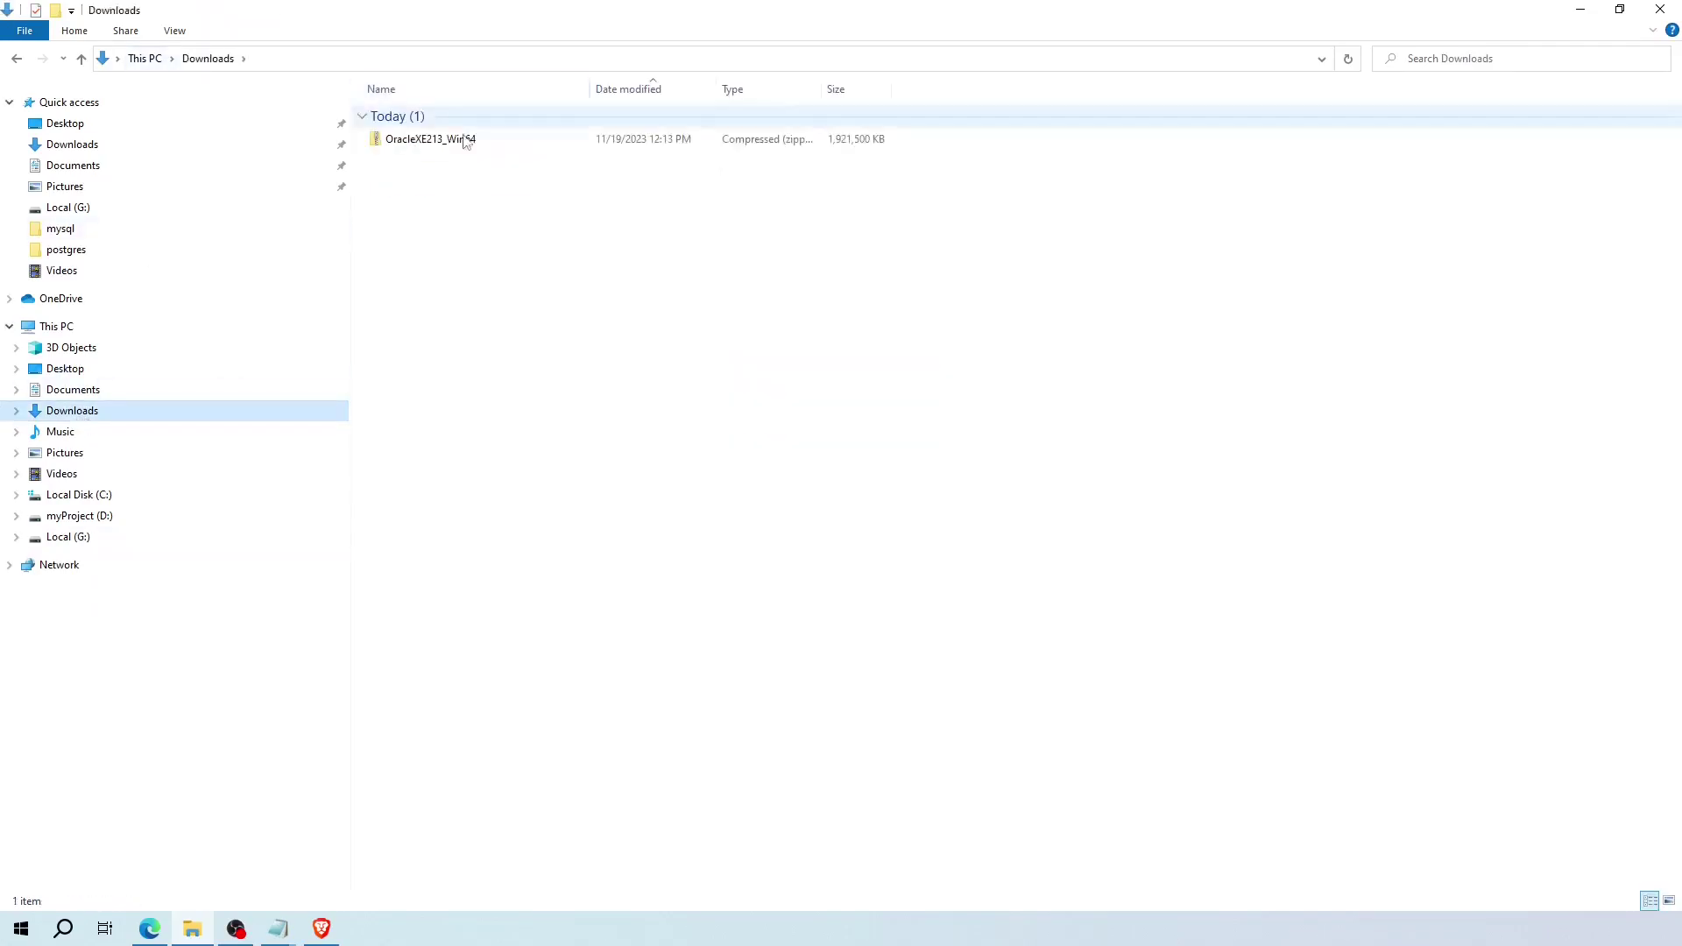
{"action": "key", "text": "alt+Up"}
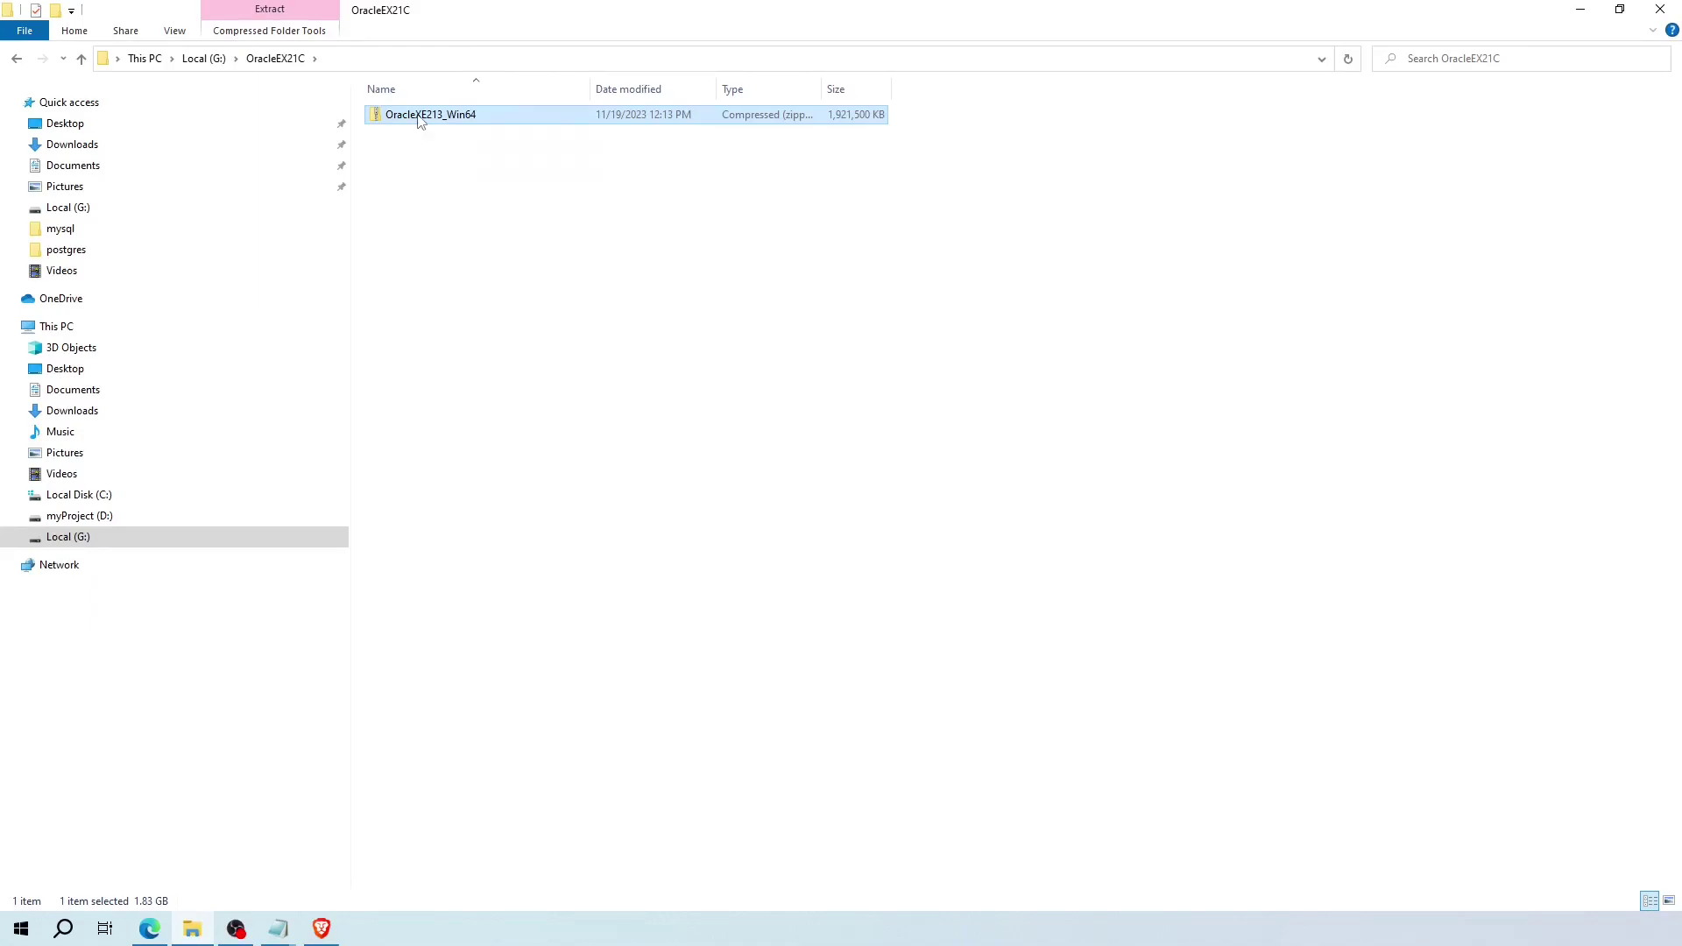
- Extract all contents of the OracleXE213_Win64 zip into its own folder
{"action": "right_click", "coordinate": [418, 115]}
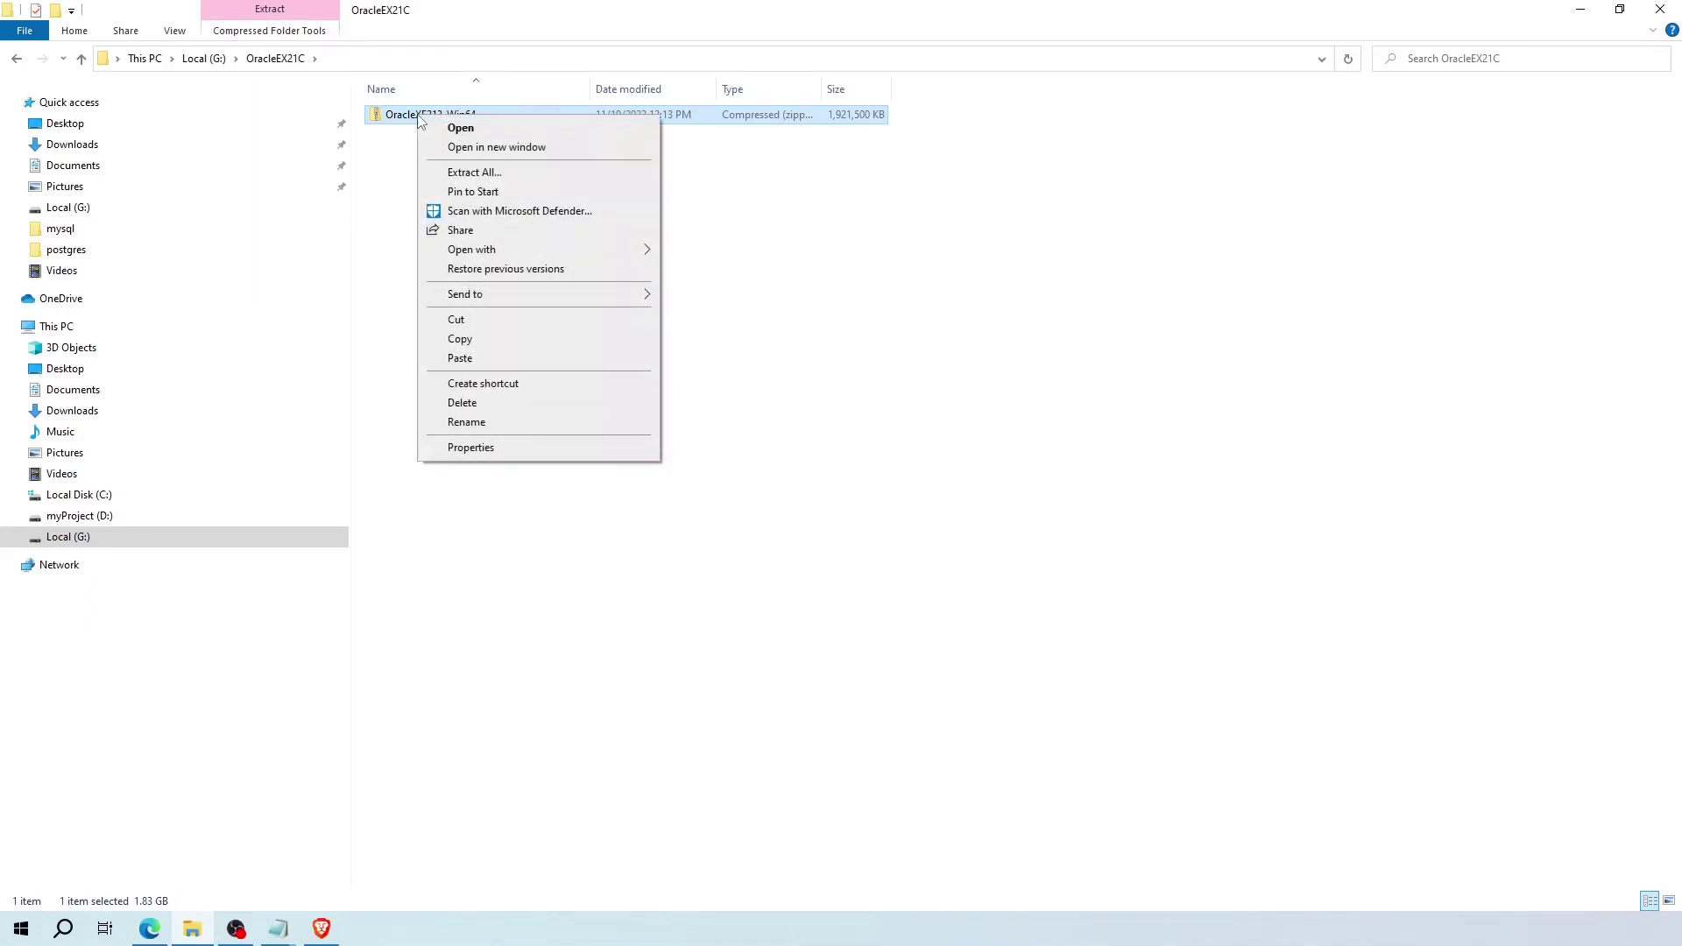
{"action": "left_click", "coordinate": [491, 173]}
{"action": "left_click", "coordinate": [936, 467]}
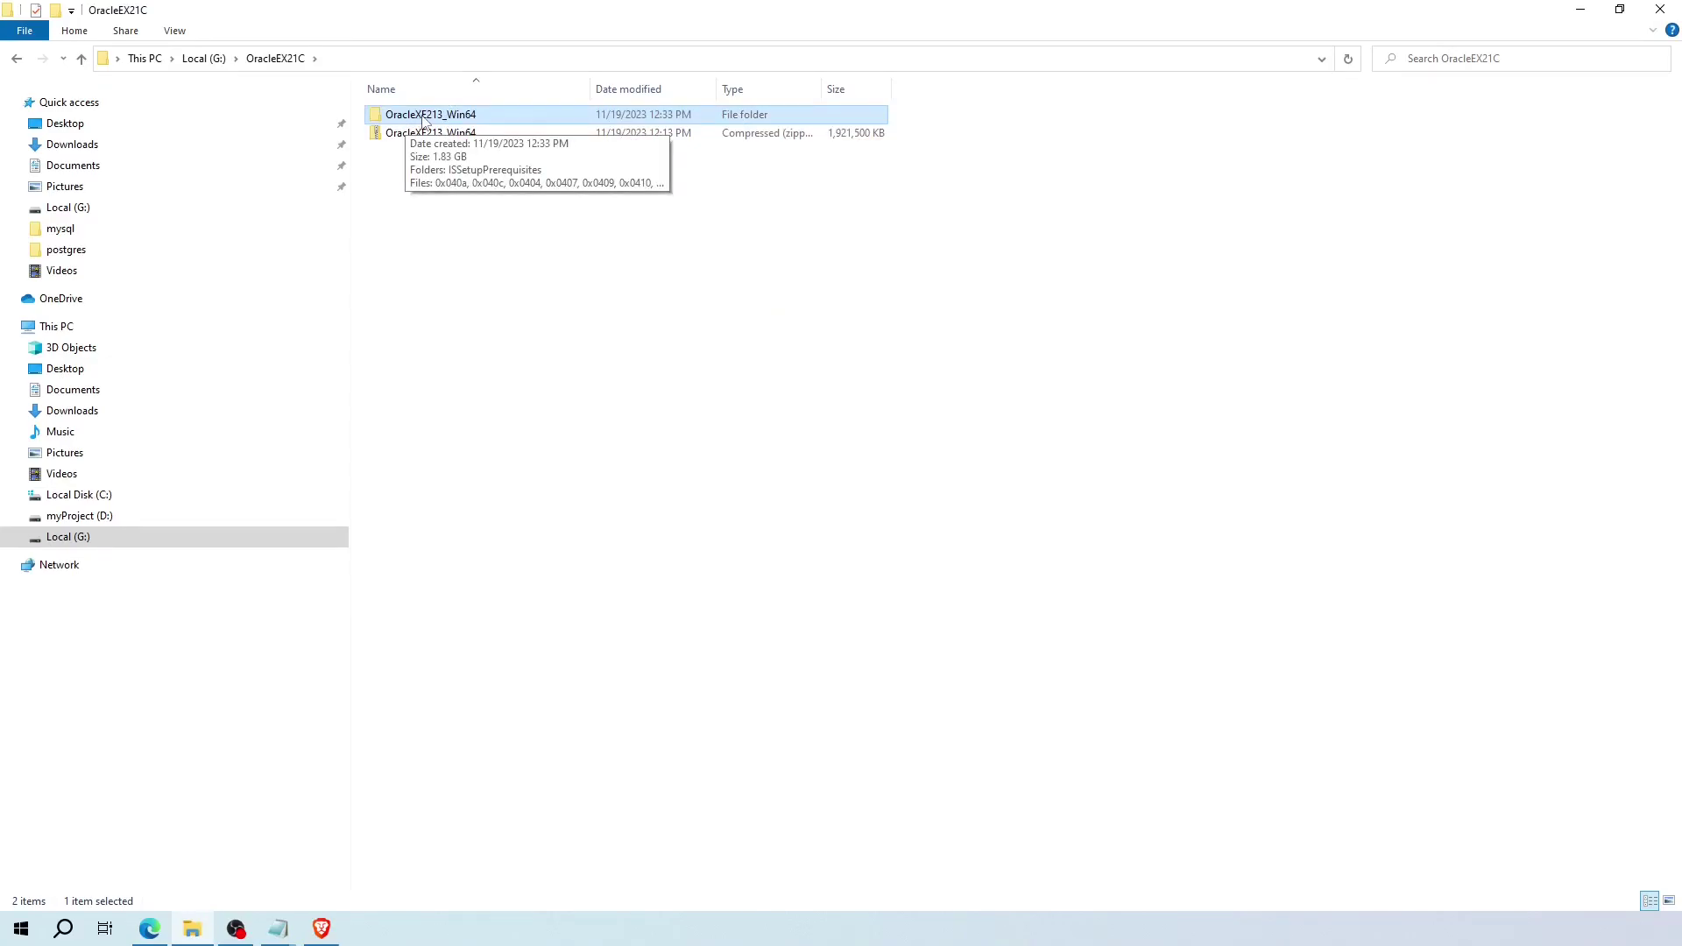
- Launch the setup application from the extracted OracleXE213_Win64 folder
{"action": "double_click", "coordinate": [424, 117]}
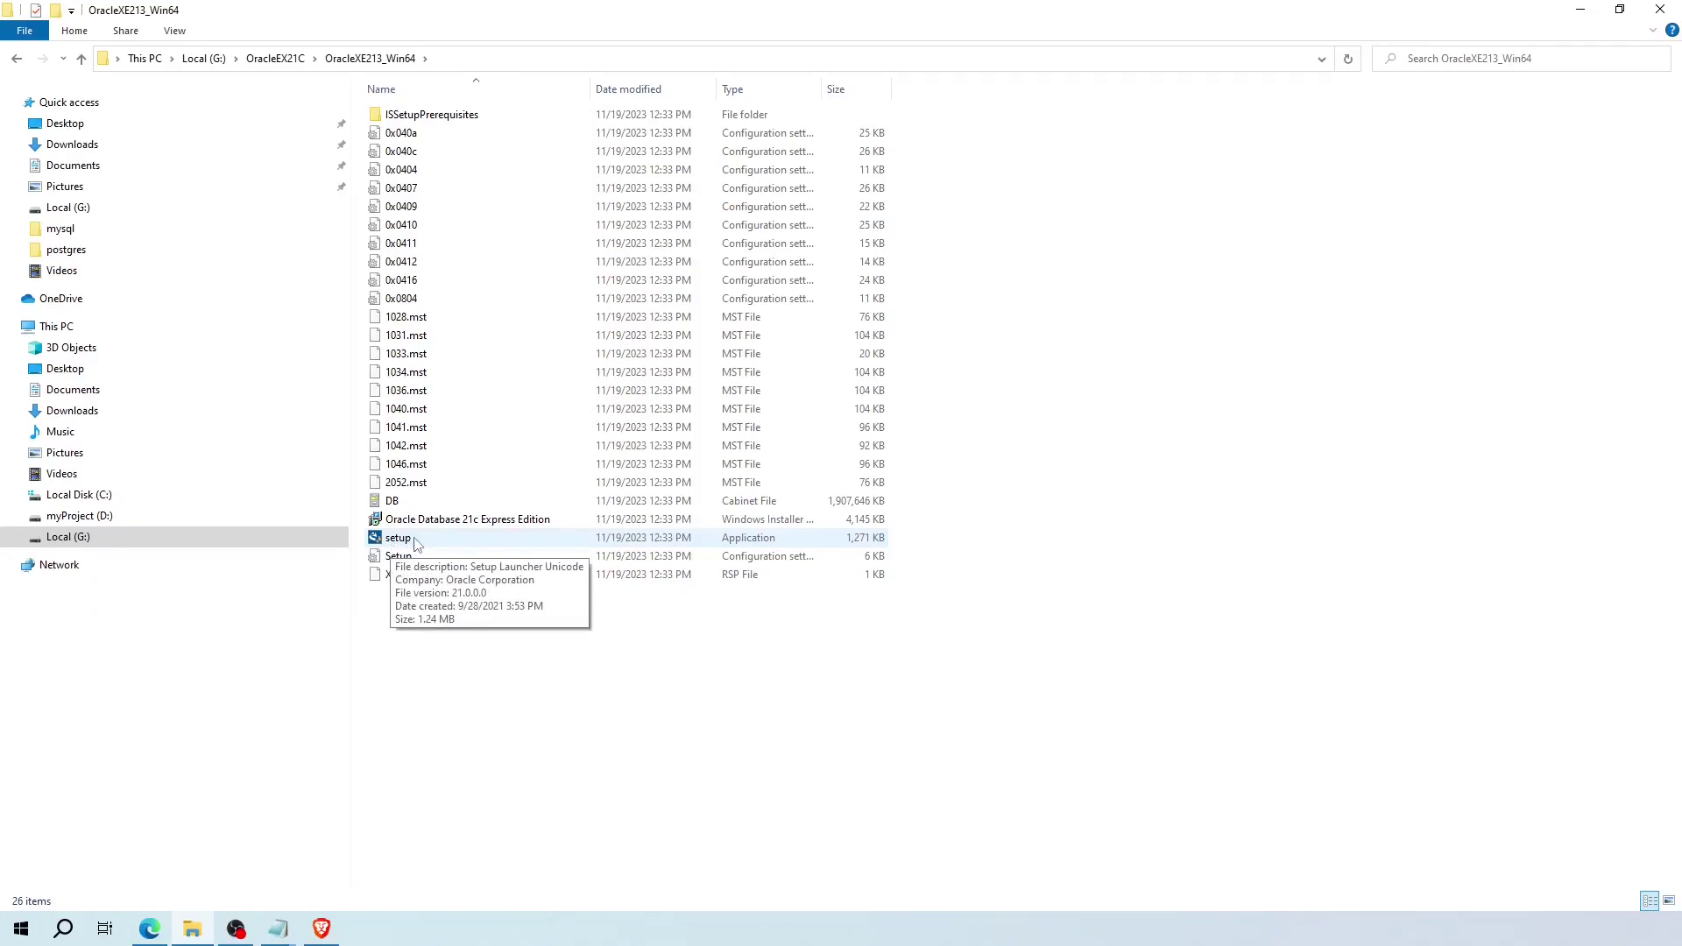
{"action": "double_click", "coordinate": [417, 541]}
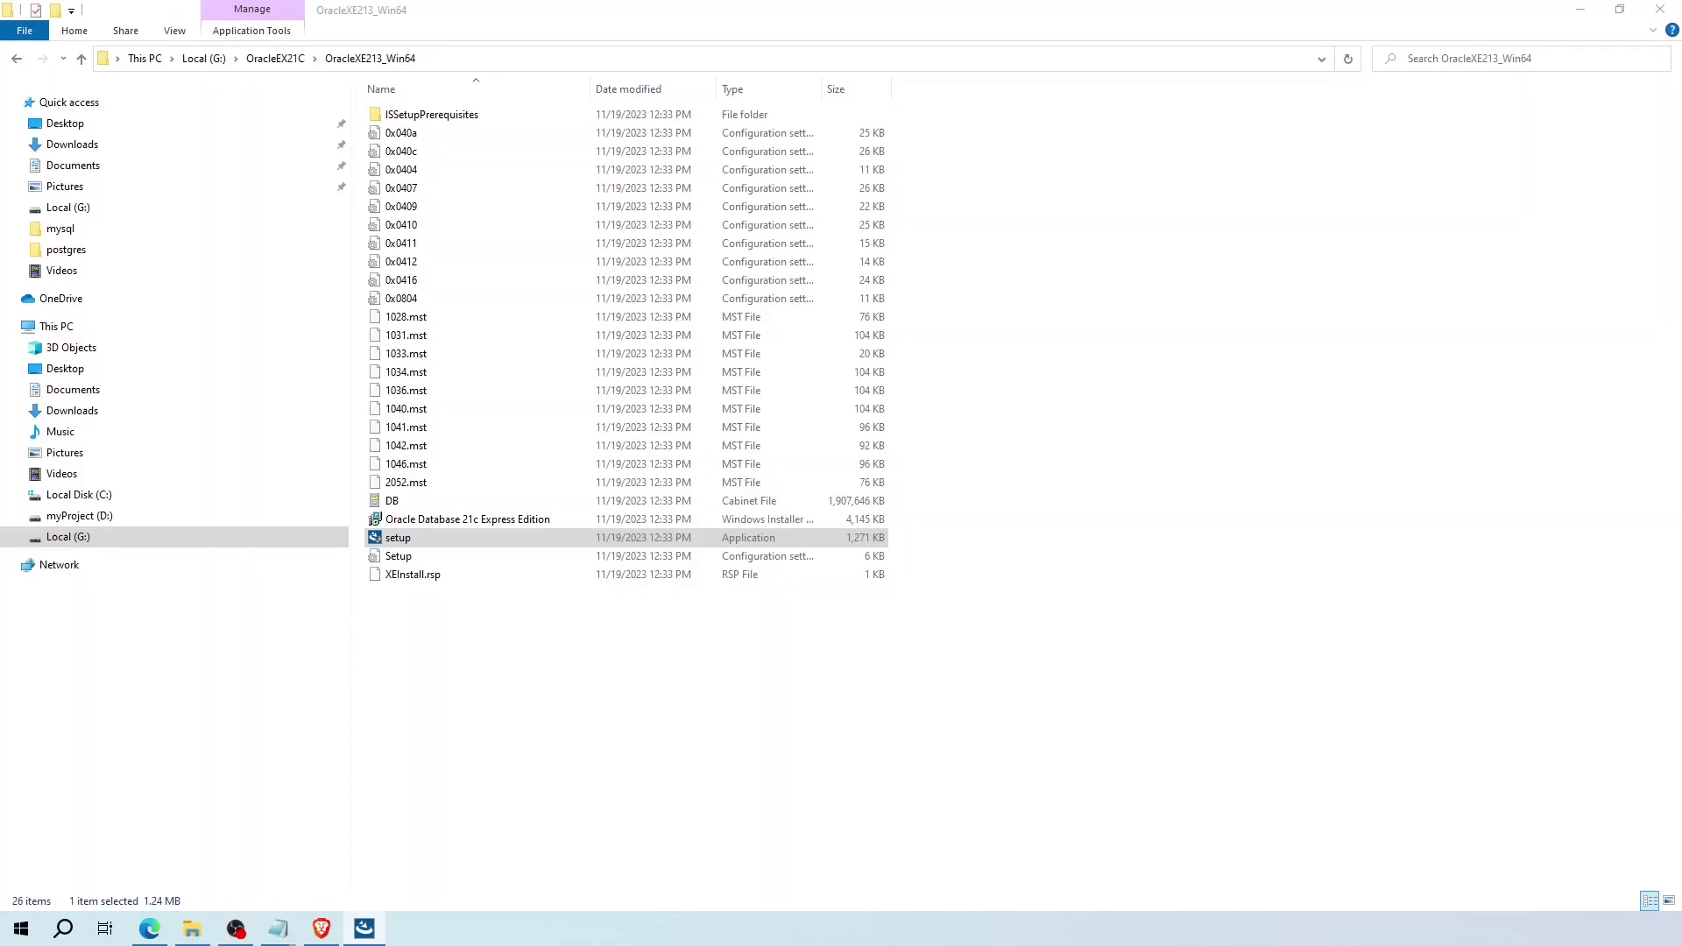
{"action": "left_click", "coordinate": [1584, 12]}
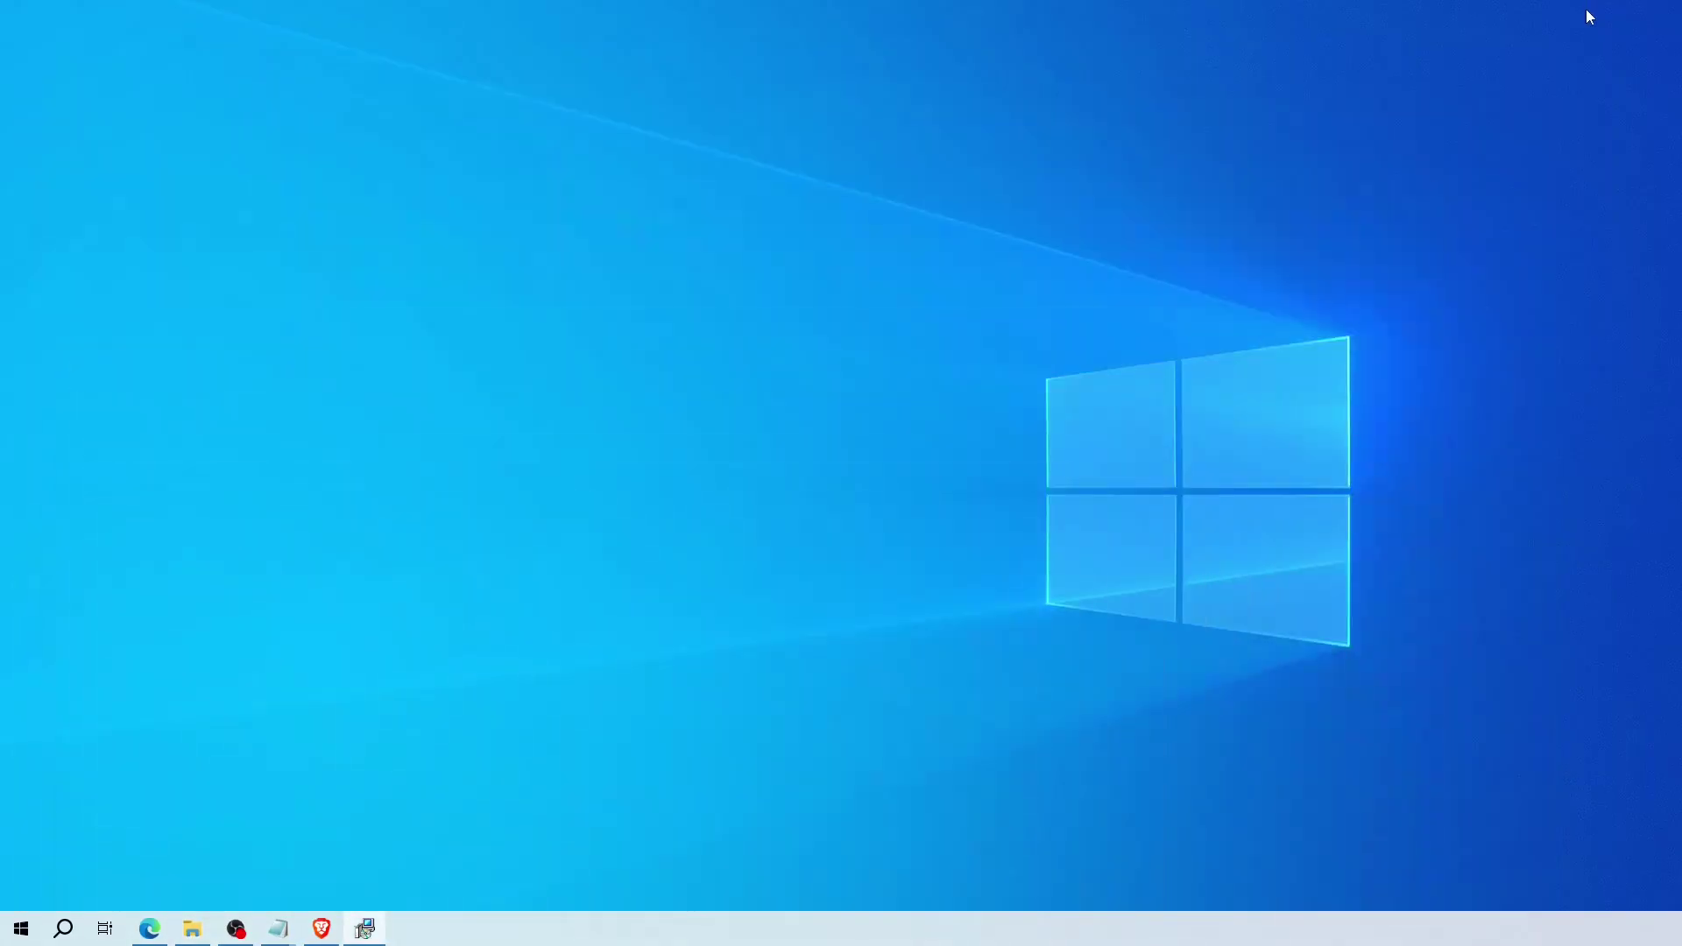
- Bring the installer forward, accept the licence agreement and reach the destination folder page
{"action": "mouse_move", "coordinate": [388, 922]}
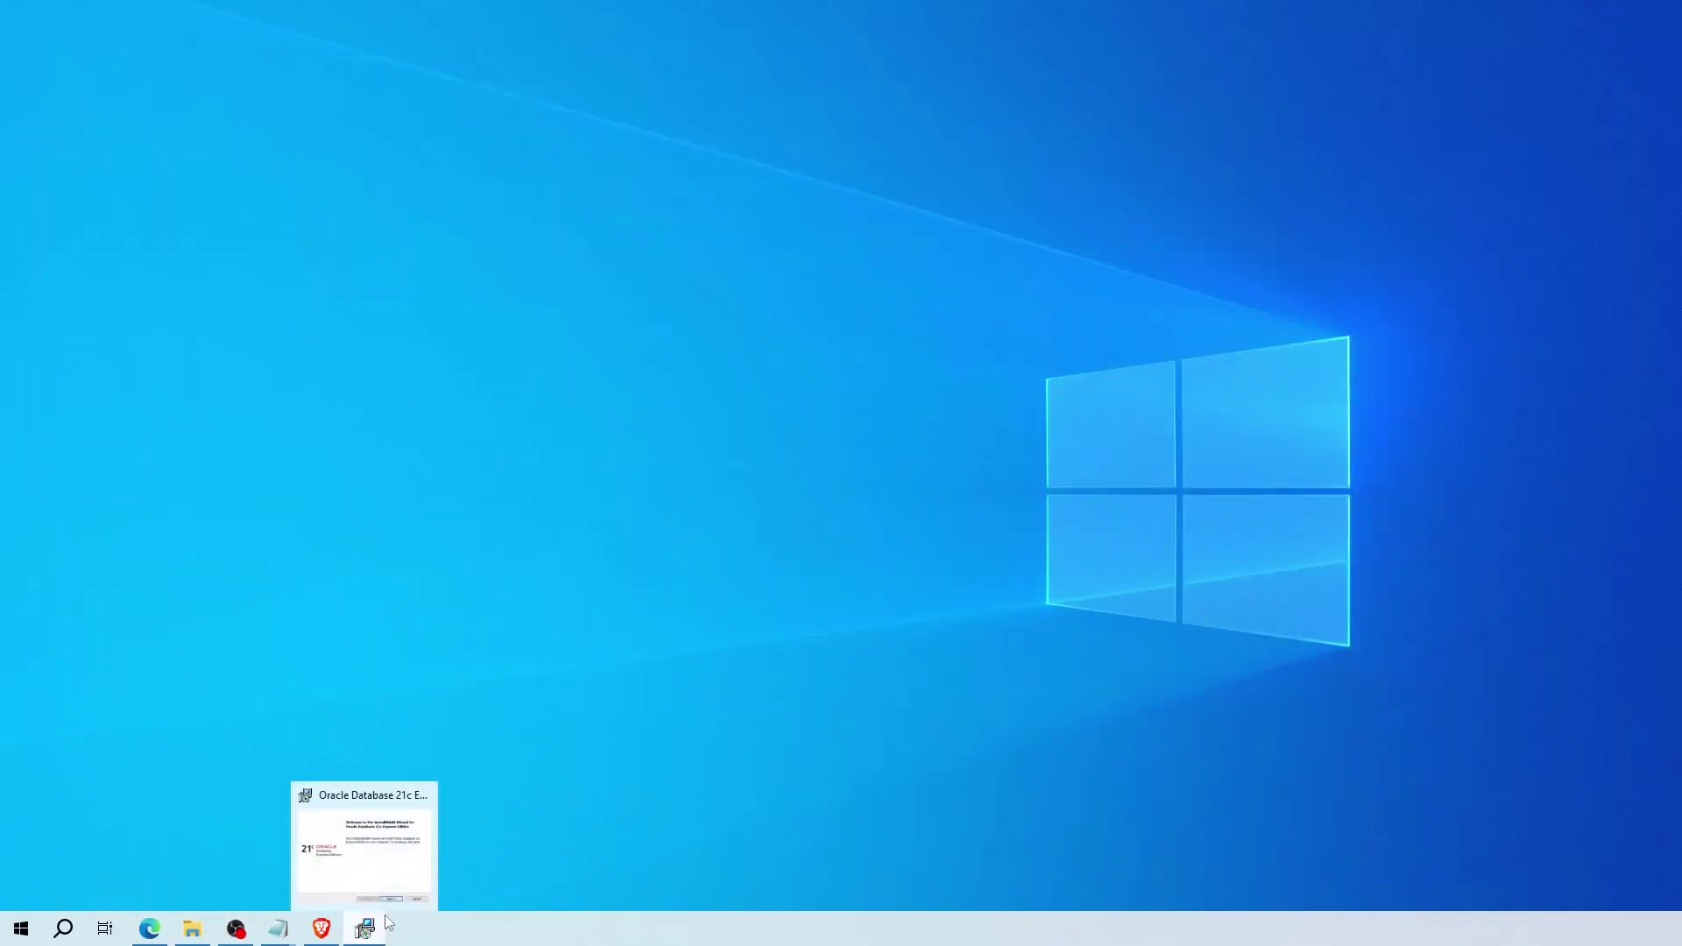
{"action": "left_click", "coordinate": [365, 927]}
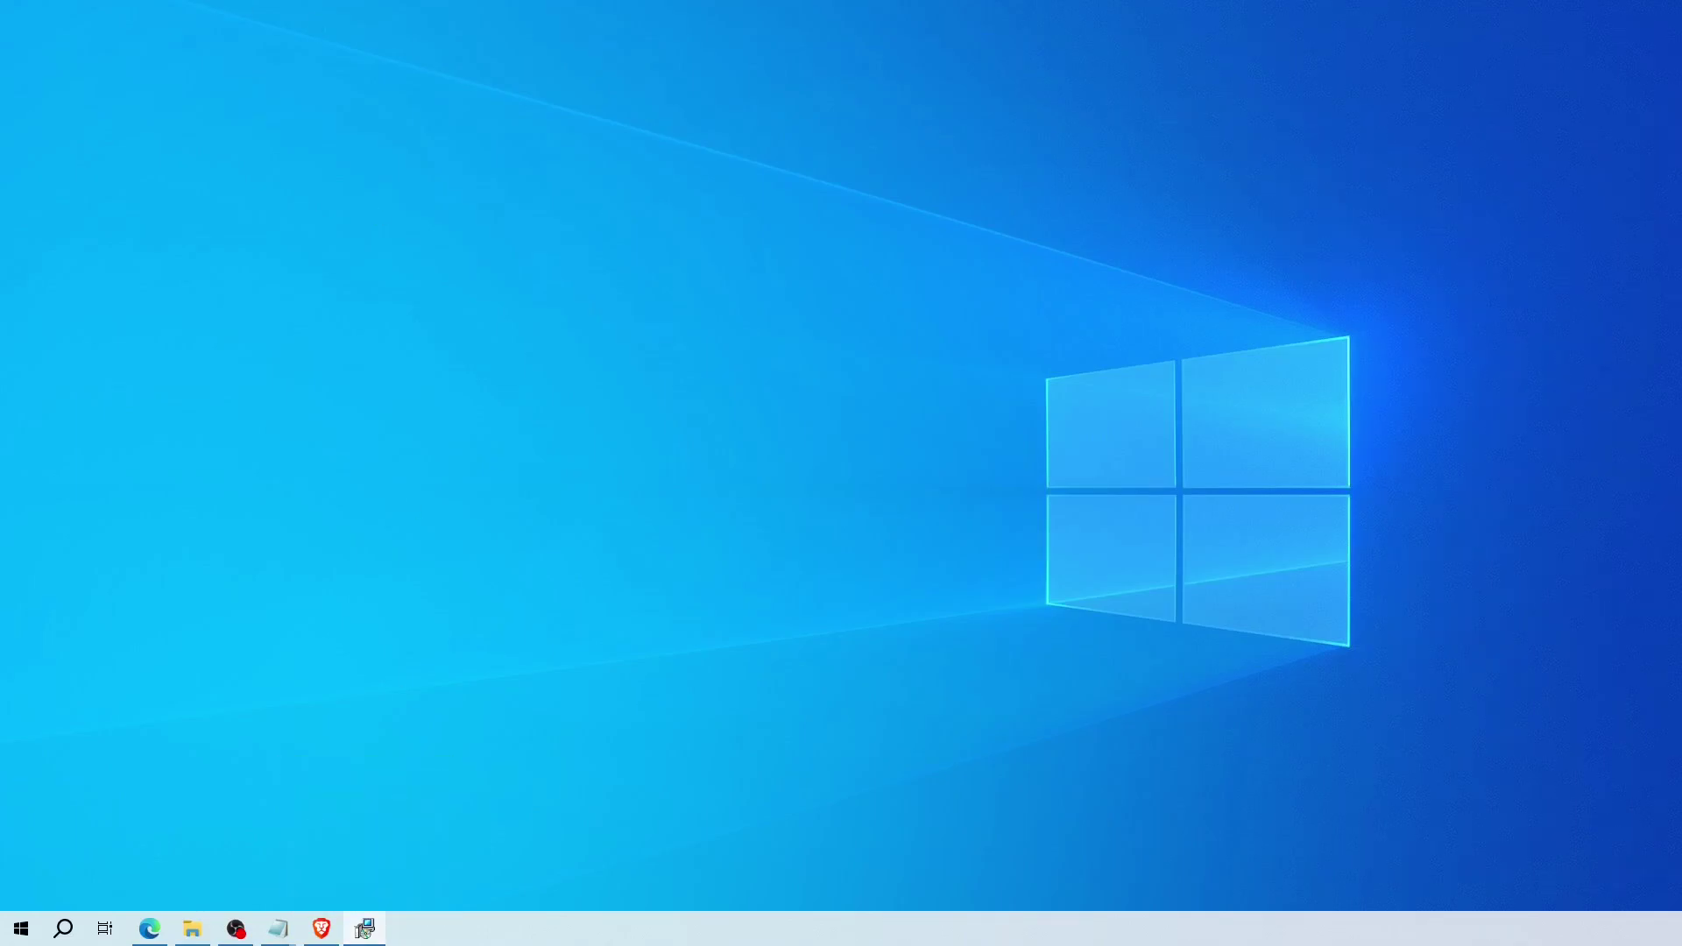
{"action": "left_click_drag", "start_coordinate": [602, 8], "coordinate": [770, 170]}
{"action": "left_click", "coordinate": [792, 466]}
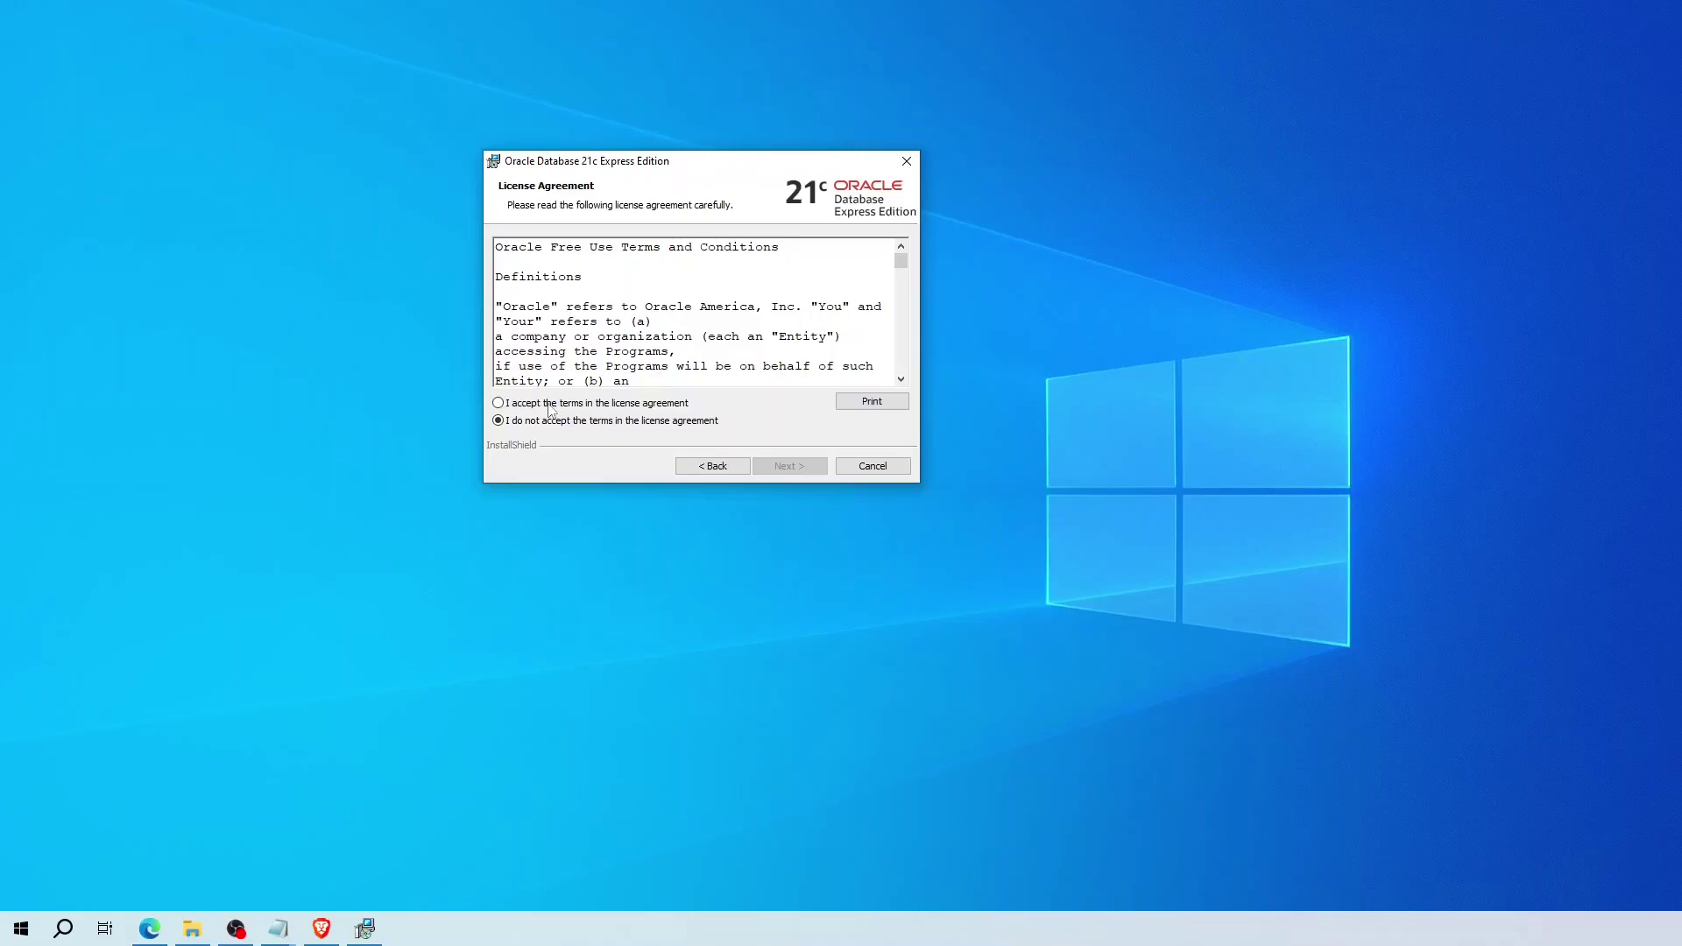
{"action": "left_click", "coordinate": [549, 404]}
{"action": "left_click", "coordinate": [789, 466]}
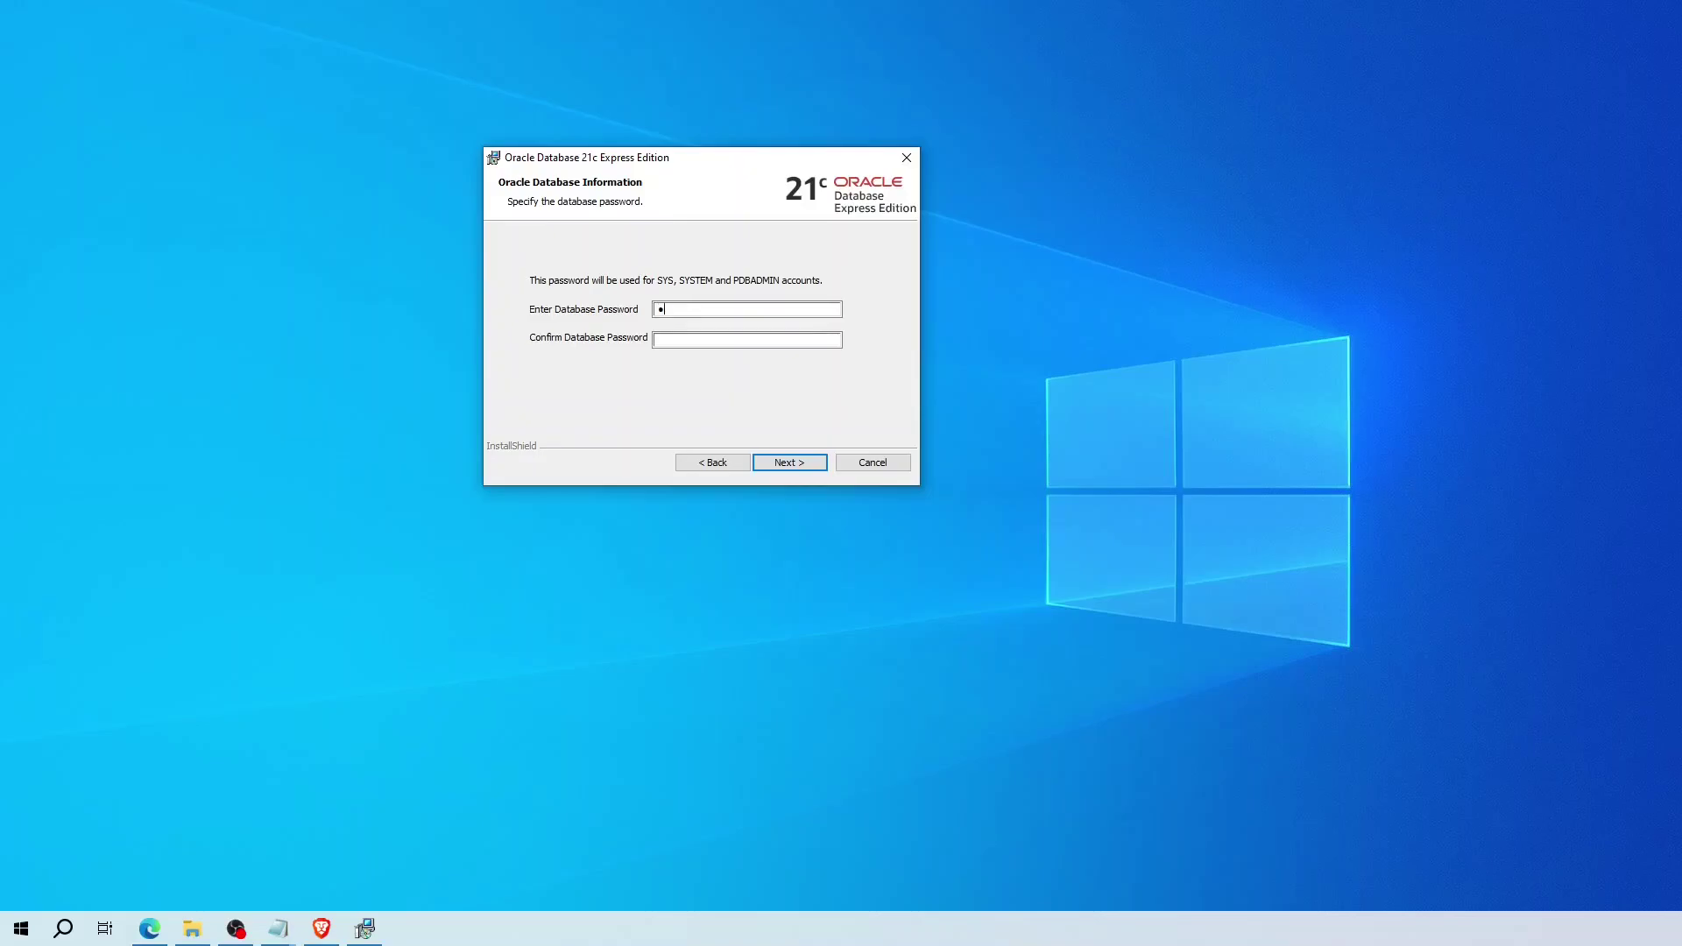
- Enter and confirm the database password, then start the Oracle Database 21c XE installation
{"action": "type", "text": "racle"}
{"action": "left_click", "coordinate": [735, 338]}
{"action": "type", "text": "oracle"}
{"action": "left_click", "coordinate": [787, 463]}
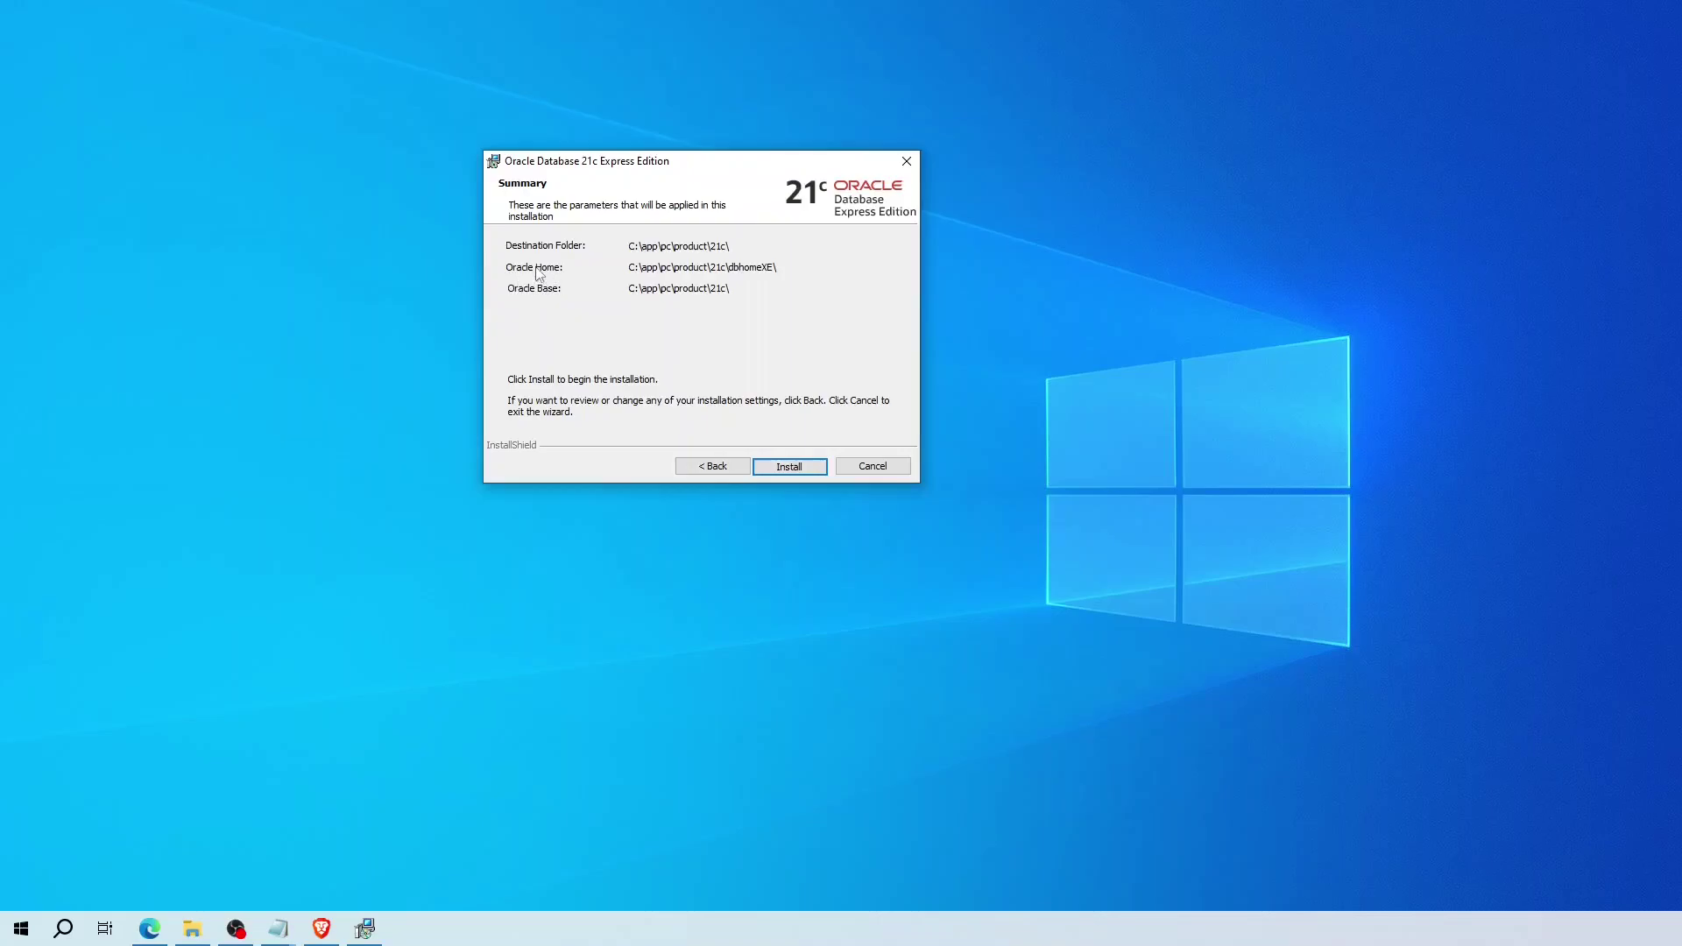
{"action": "left_click", "coordinate": [789, 466]}
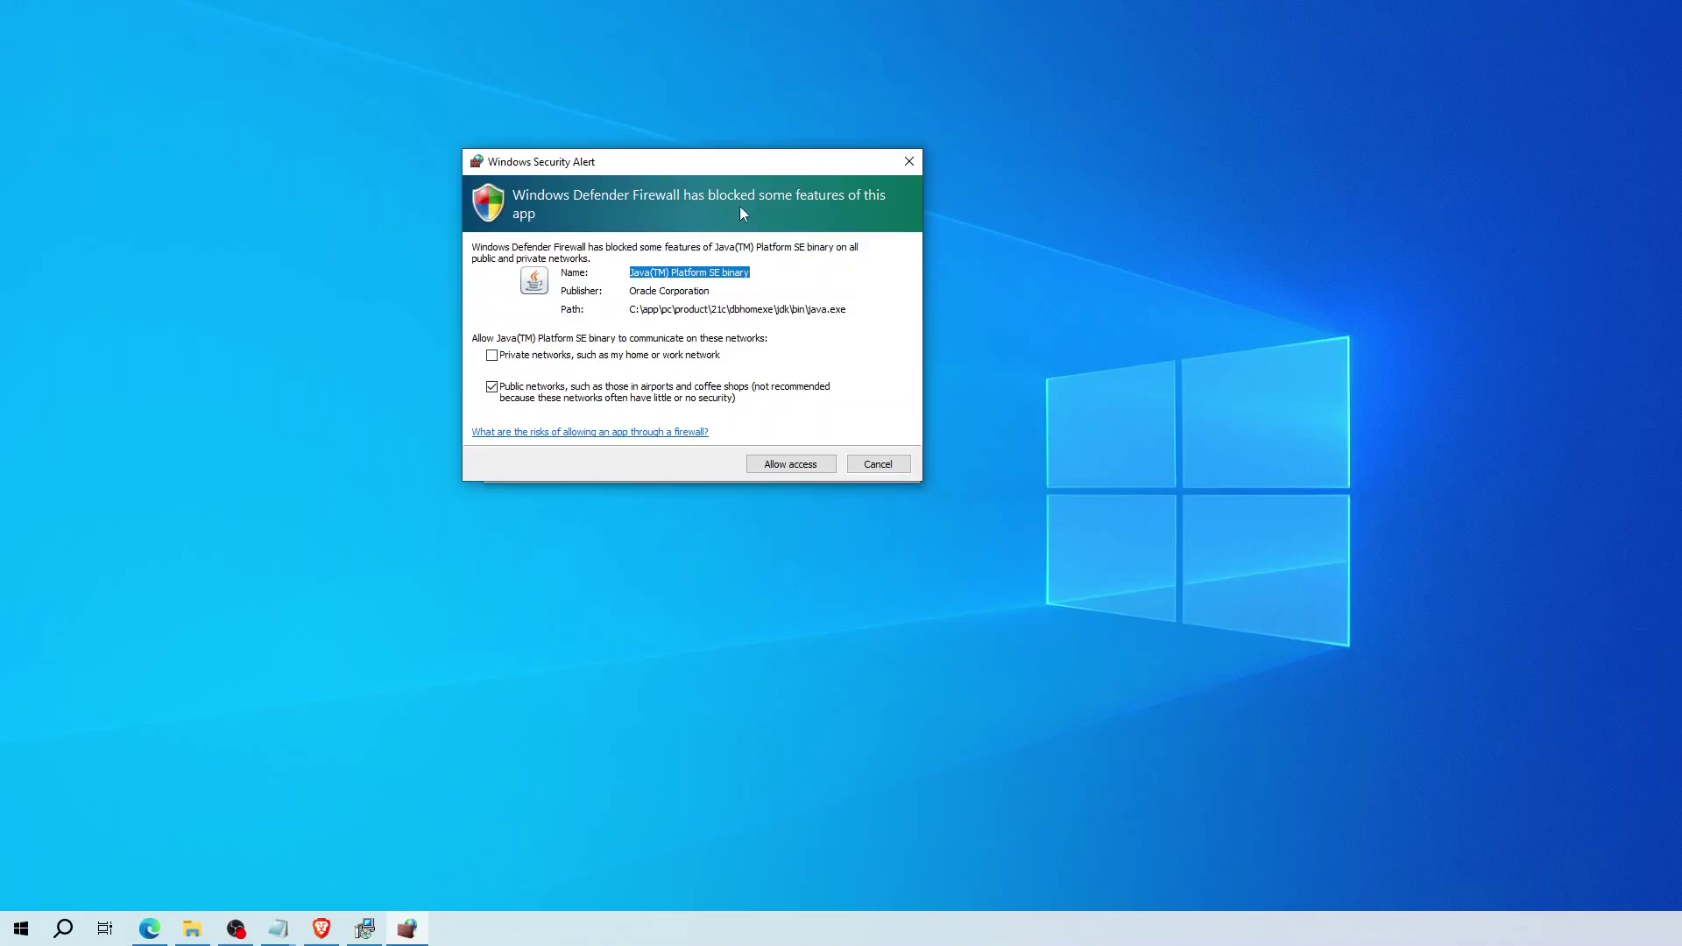
- Allow Java through the firewall and close the installer after 'Installed Successfully'
{"action": "left_click", "coordinate": [801, 463]}
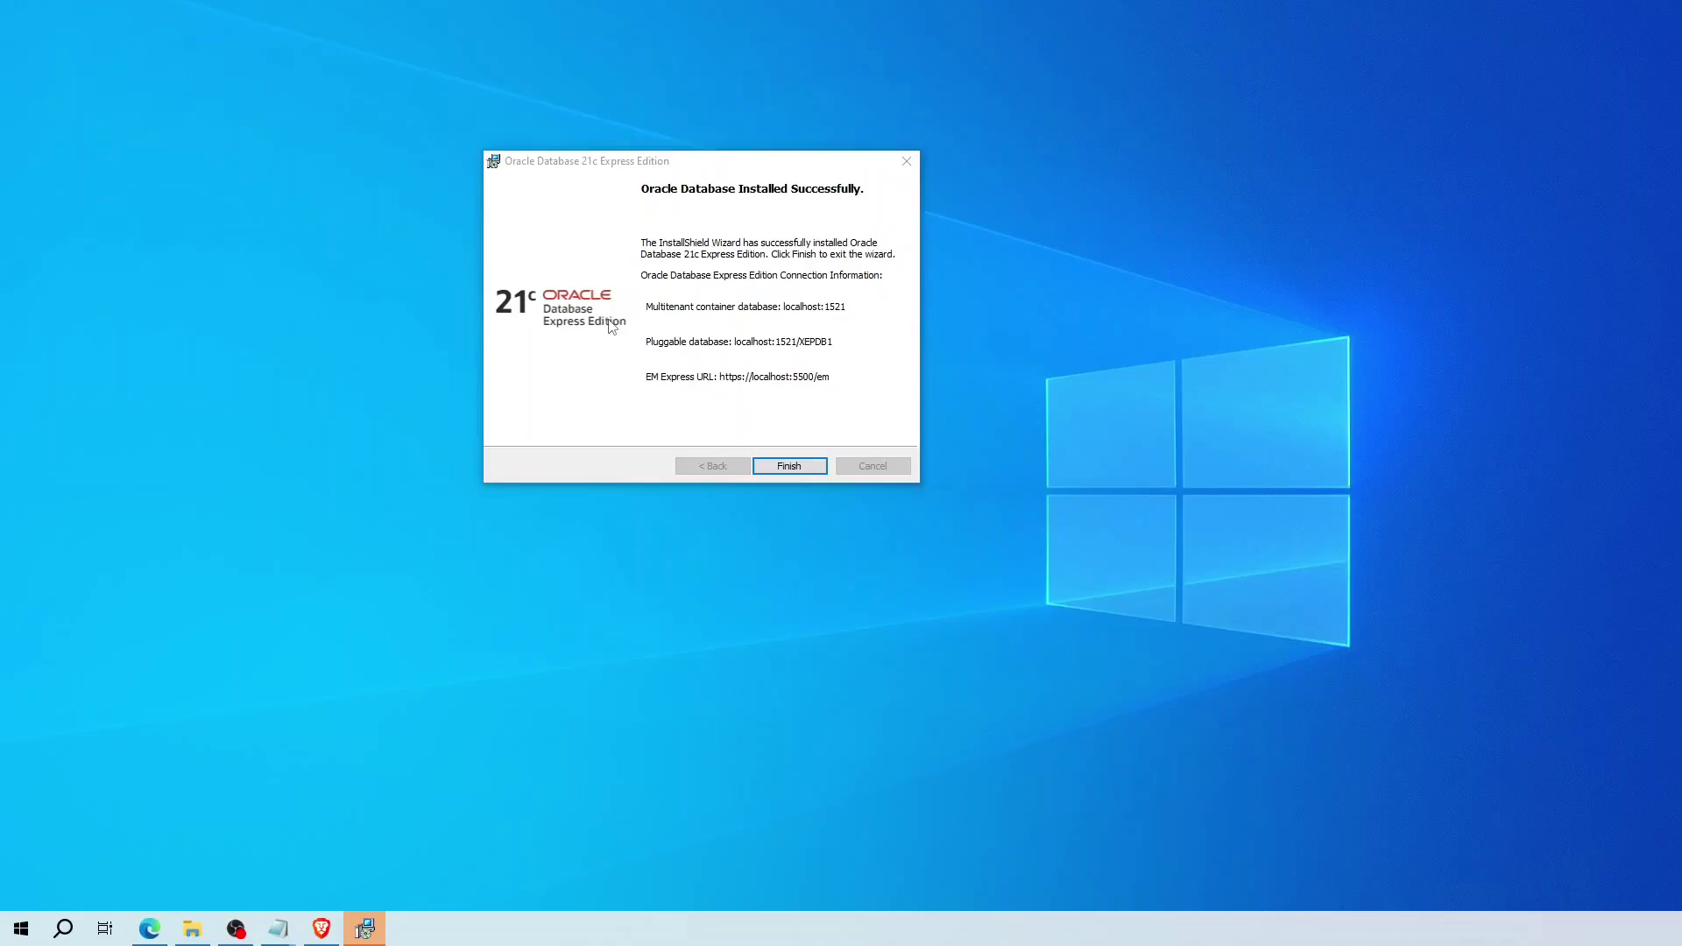
{"action": "key", "text": "Return"}
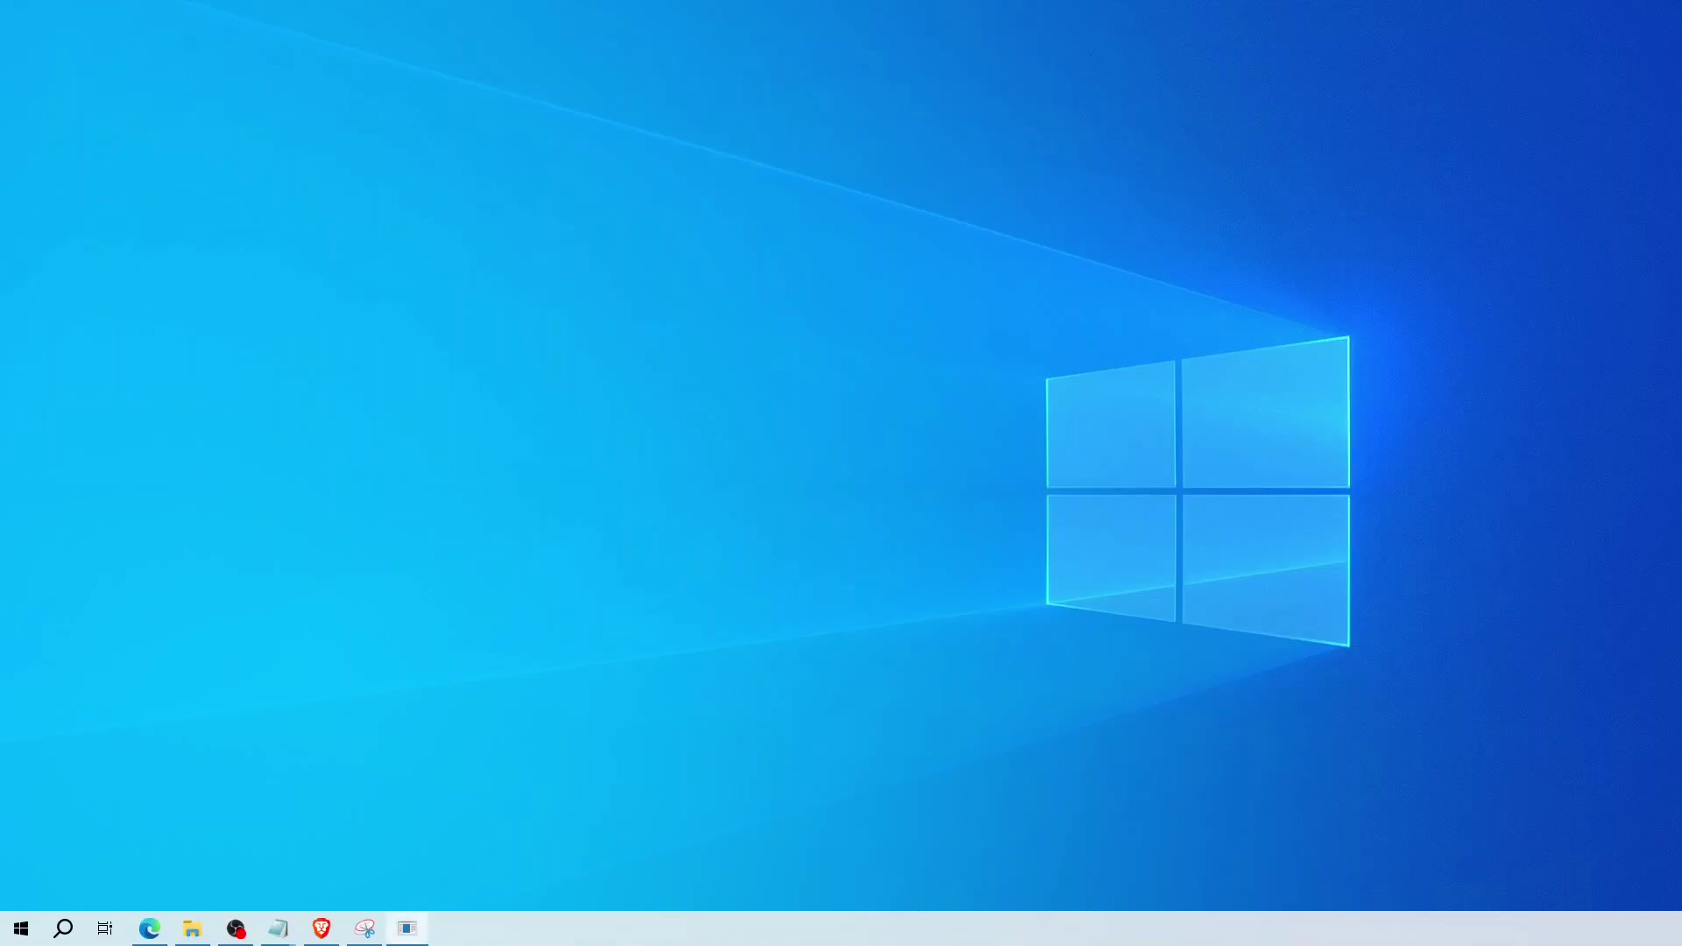
- Log in to SQL*Plus with '/as sysdba'
{"action": "left_click_drag", "start_coordinate": [742, 3], "coordinate": [620, 101]}
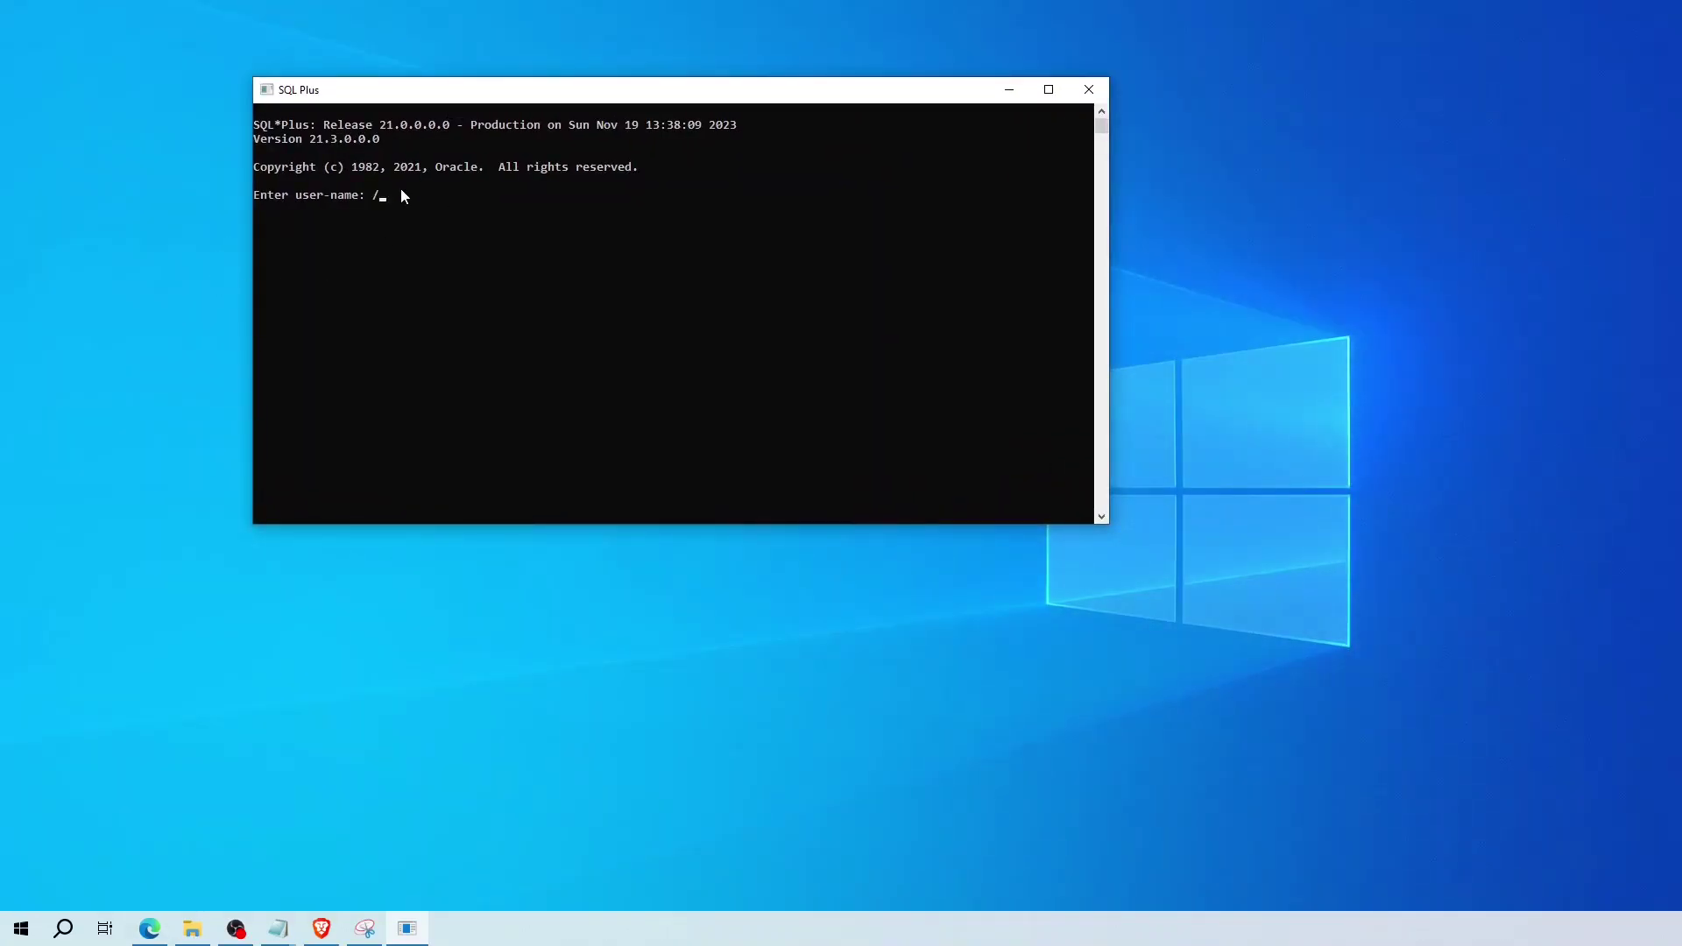
{"action": "type", "text": "sysdba"}
{"action": "key", "text": "Return"}
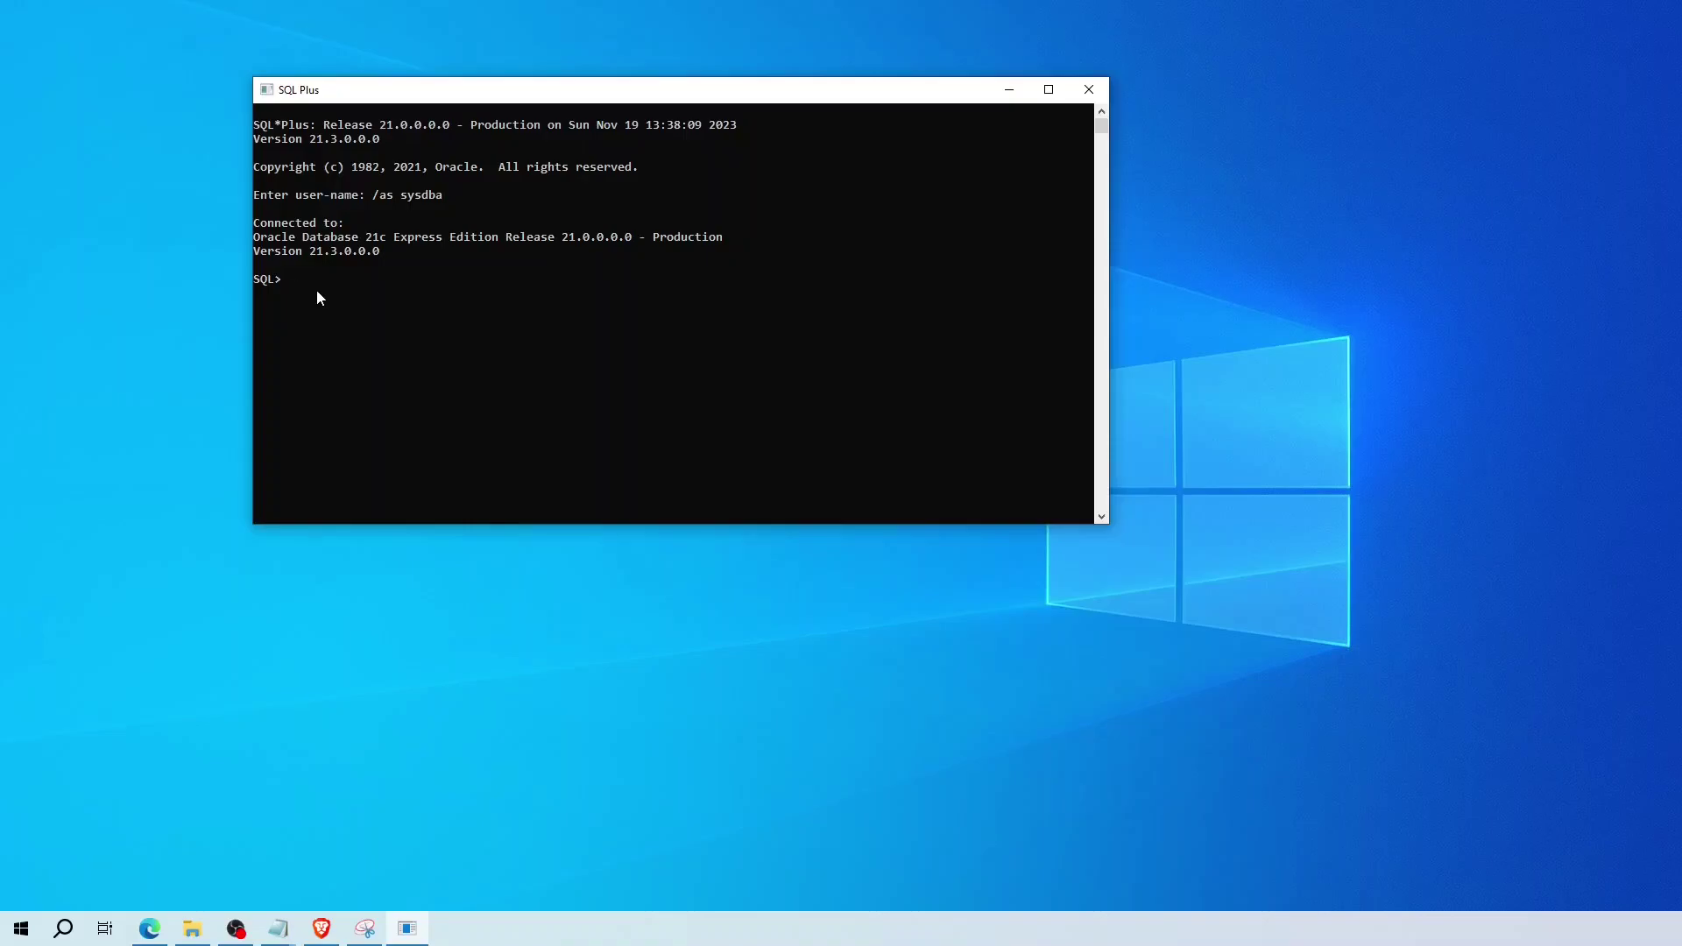
- Run 'select name from v$pdbs;' to list PDB$SEED and XEPDB1
{"action": "type", "text": "select name from v$pdbs;"}
{"action": "key", "text": "Return"}
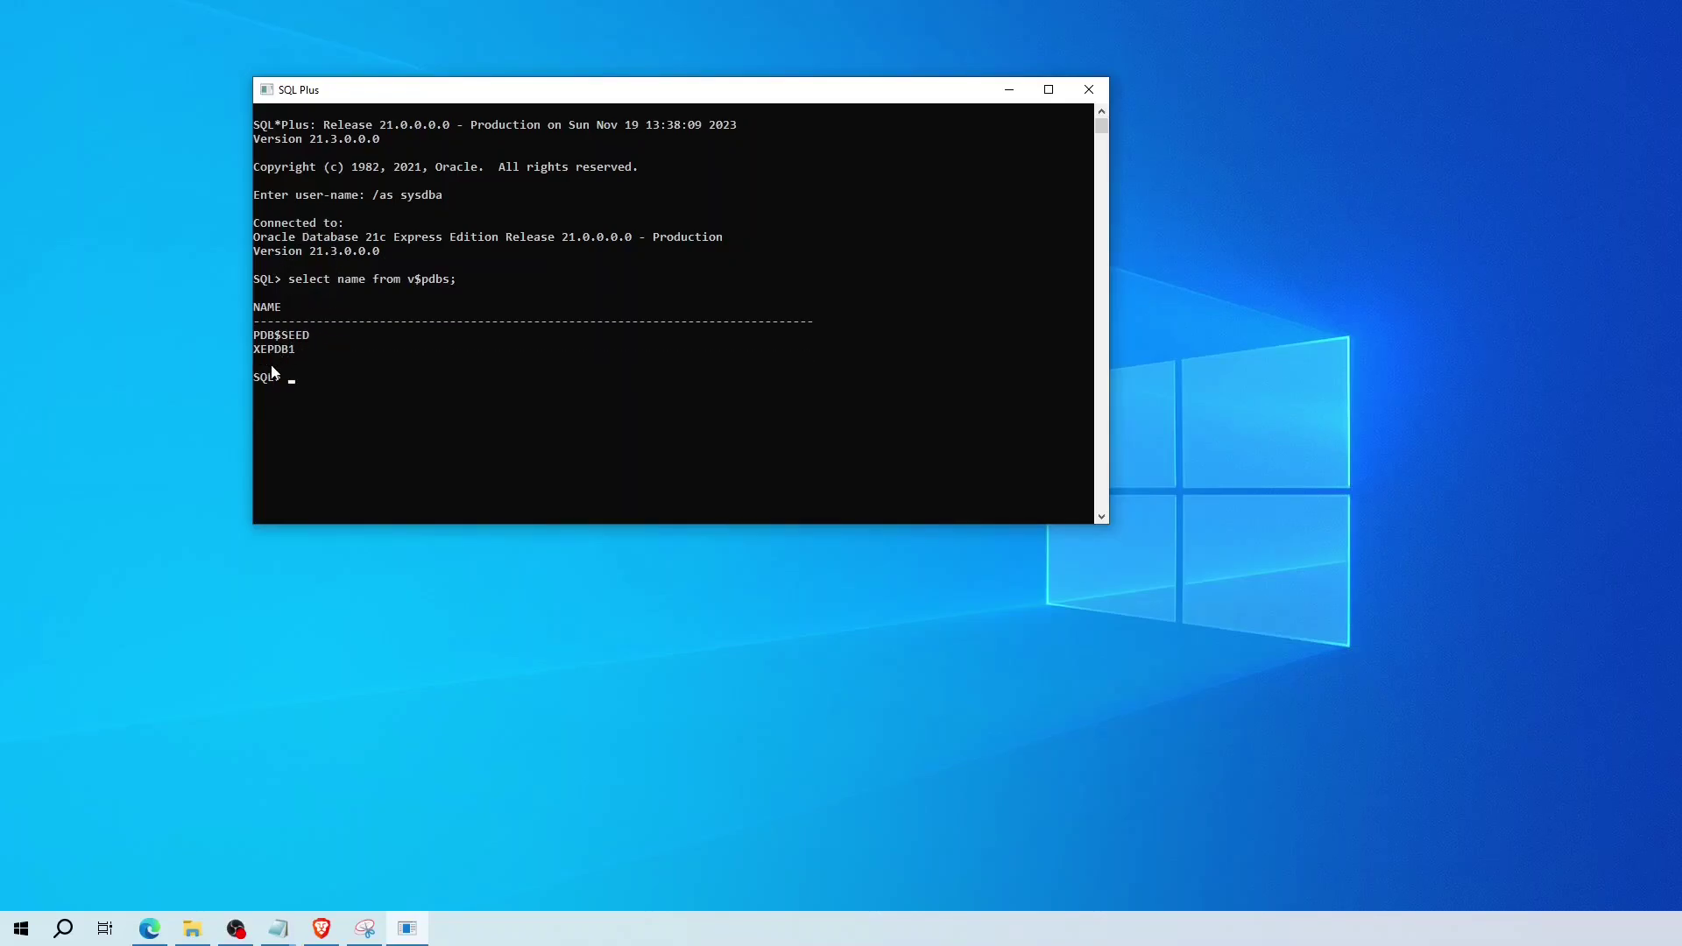
{"action": "key", "text": "alt+Tab"}
- Circle the pluggable database connection line on the screenshot with the pen
{"action": "left_click", "coordinate": [1318, 235]}
{"action": "mouse_move", "coordinate": [1208, 451]}
{"action": "left_mouse_down"}
{"action": "mouse_move", "coordinate": [1402, 474]}
{"action": "mouse_move", "coordinate": [1231, 488]}
{"action": "mouse_move", "coordinate": [1195, 475]}
{"action": "mouse_move", "coordinate": [1203, 450]}
{"action": "left_mouse_up"}
{"action": "left_click", "coordinate": [361, 392]}
- Connect as sys with sysdba to //localhost:1521/XEPDB1 and start typing the user01 creation command
{"action": "type", "text": "connect sys/oracle@//localhost:15"}
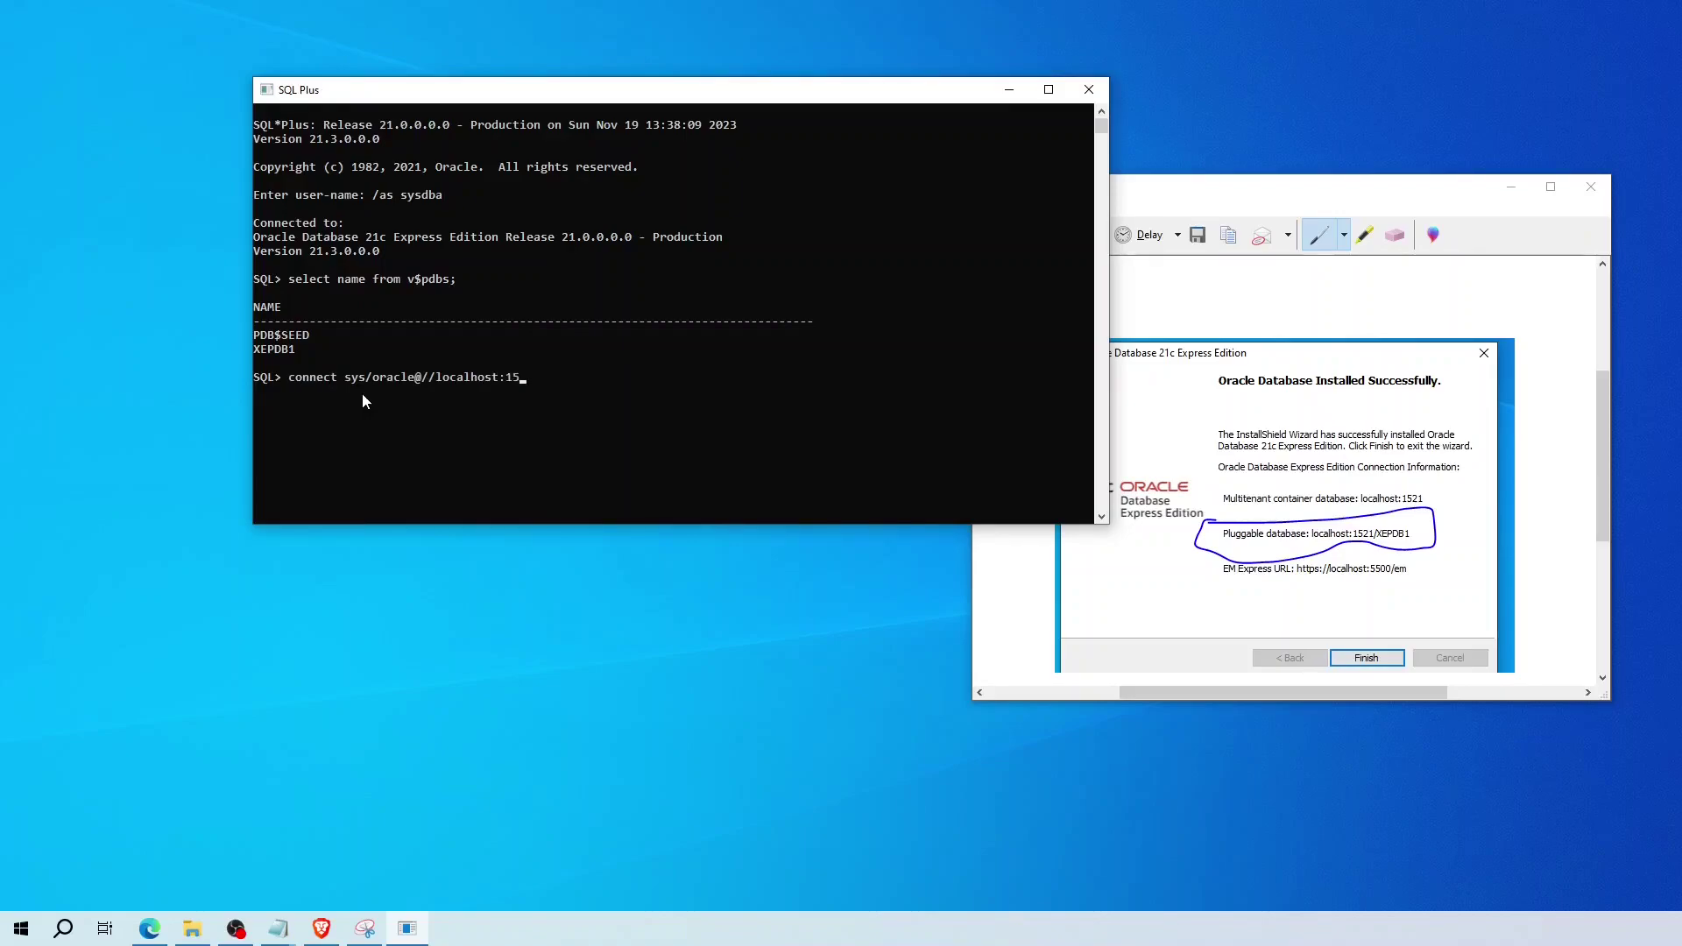
{"action": "type", "text": "21/XEPDB1 as sysdba;"}
{"action": "key", "text": "Return"}
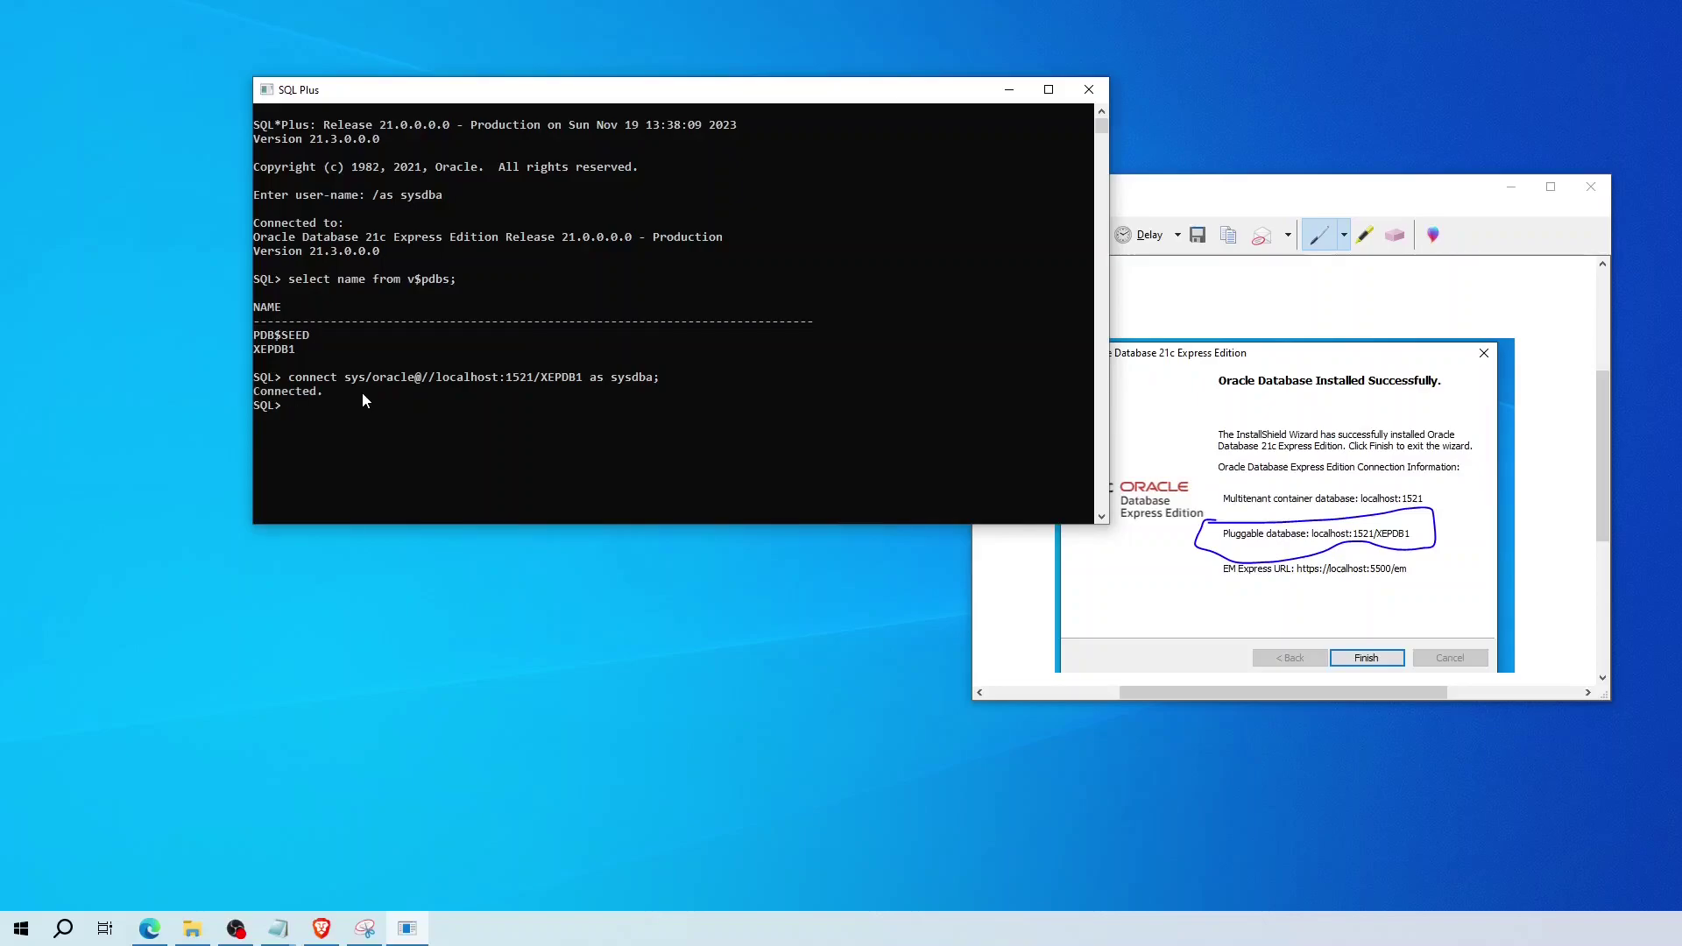
{"action": "type", "text": "create user user01 identified by user01 default tablespace users quota unlimited on users;"}
- Create user01 with unlimited quota on users and grant it create session and create table
{"action": "key", "text": "Return"}
{"action": "type", "text": "grant"}
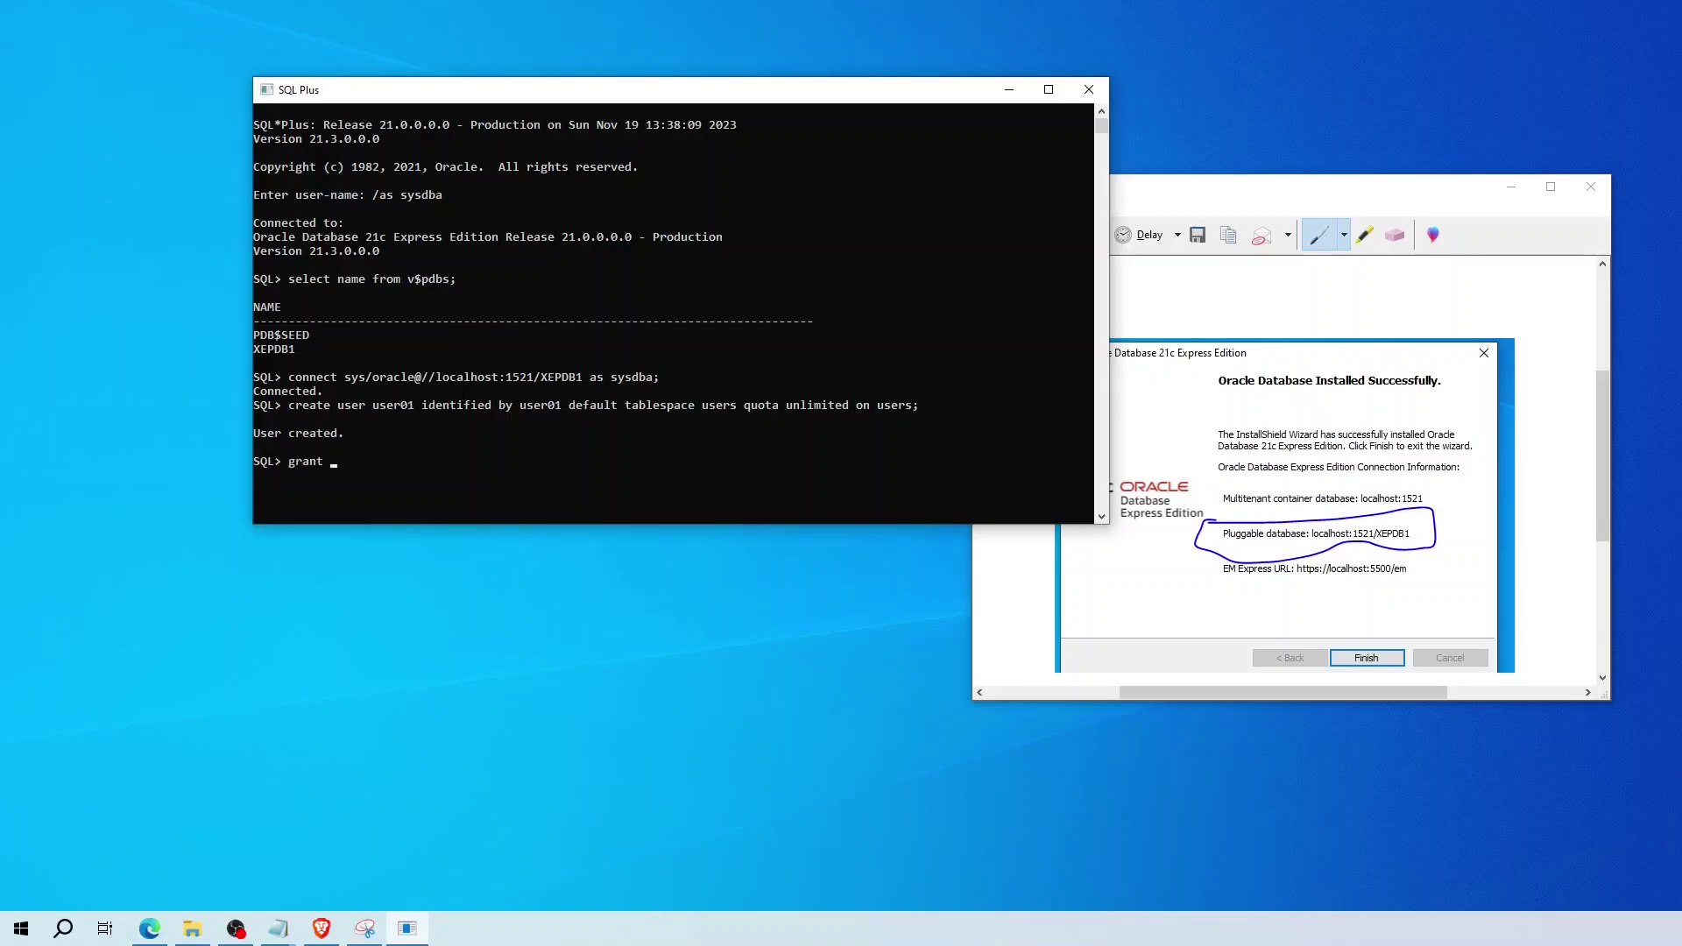
{"action": "type", "text": " create session, create table to user01"}
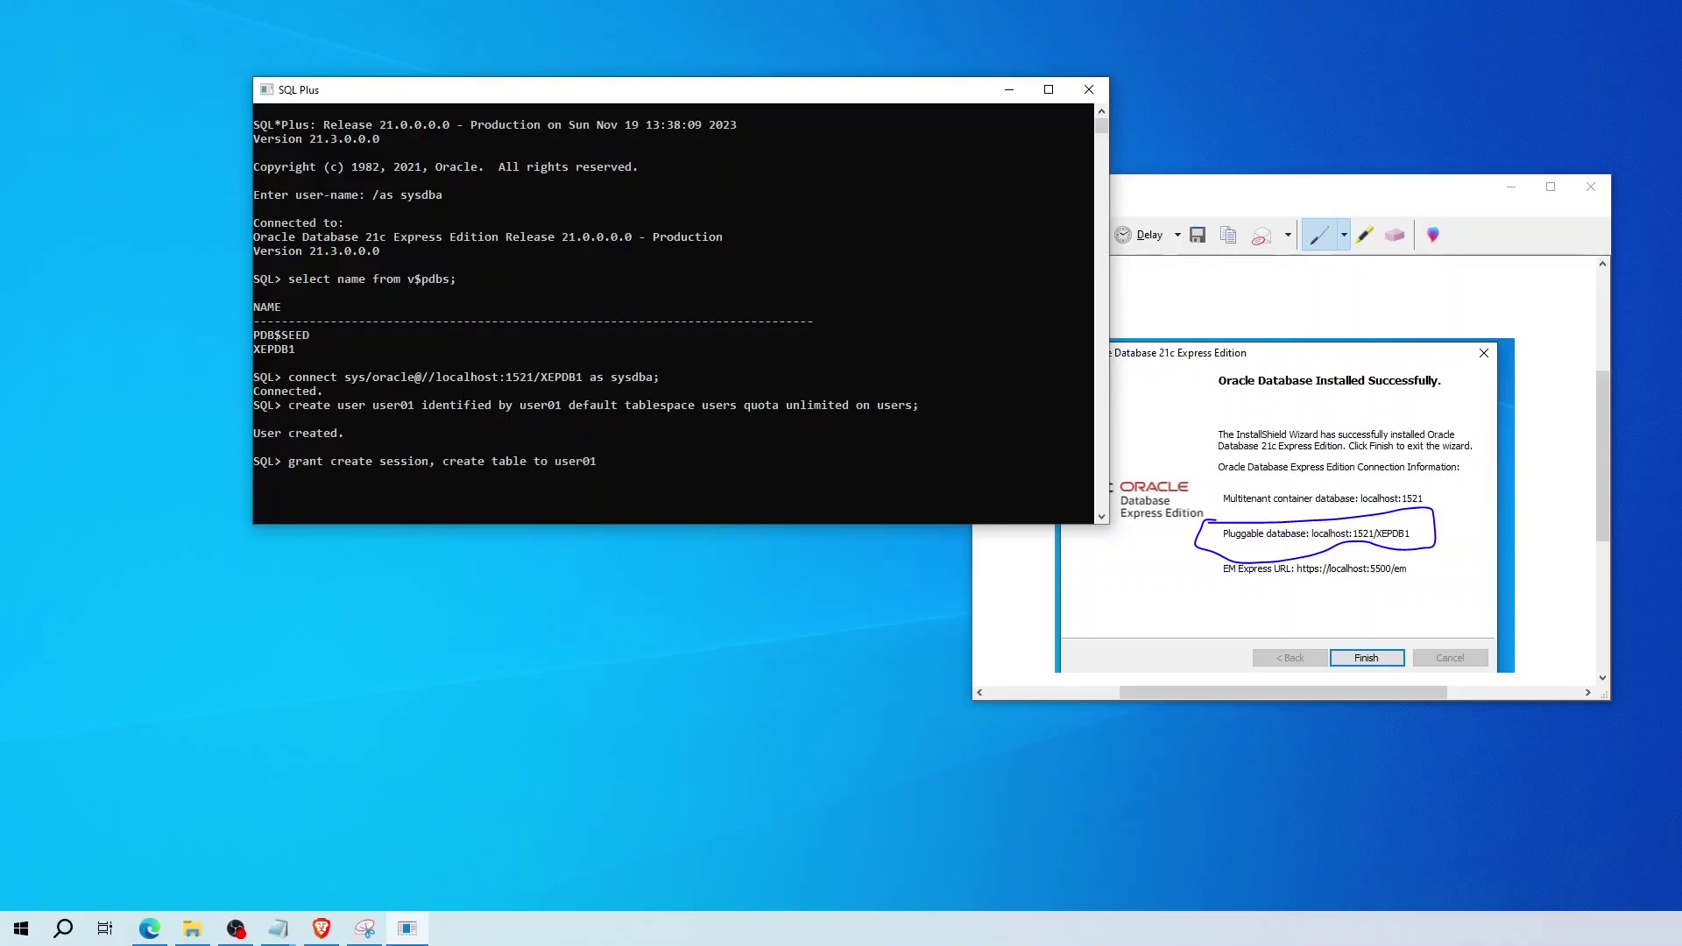
{"action": "type", "text": ";"}
{"action": "key", "text": "Return"}
{"action": "type", "text": "connect user01/user01@//localhost/XEPDB1;"}
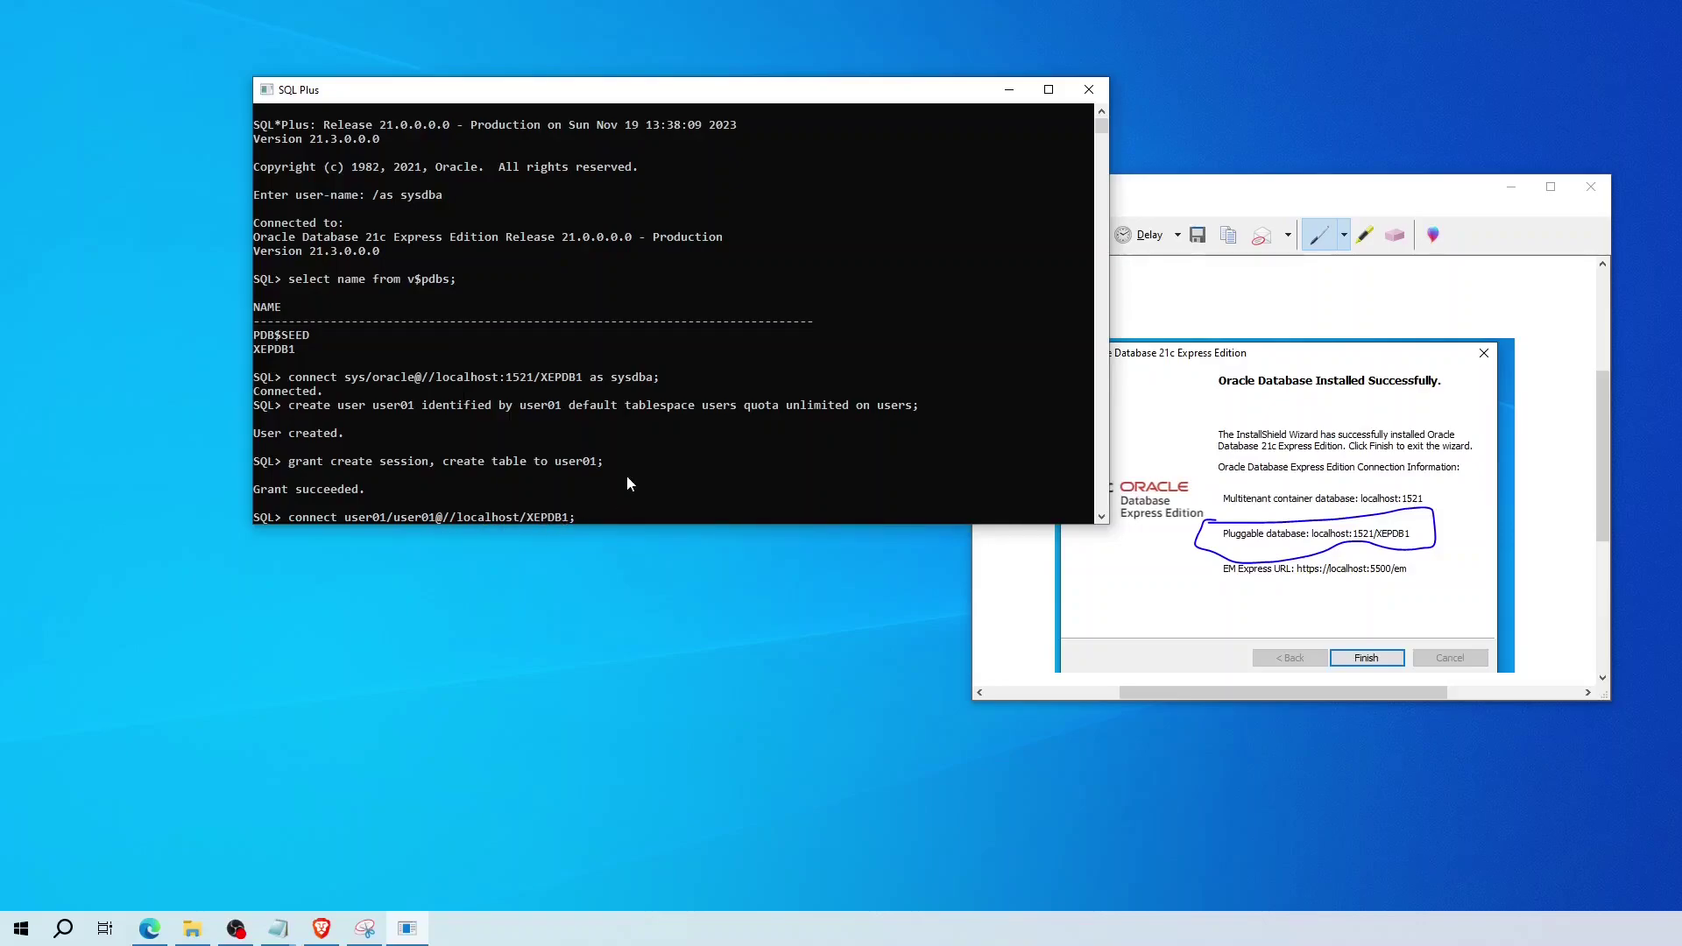
- As user01, create TEST1(ID INT, FULL_NAME VARCHAR(30)), insert row 123 with a sample name, and select it
{"action": "key", "text": "Return"}
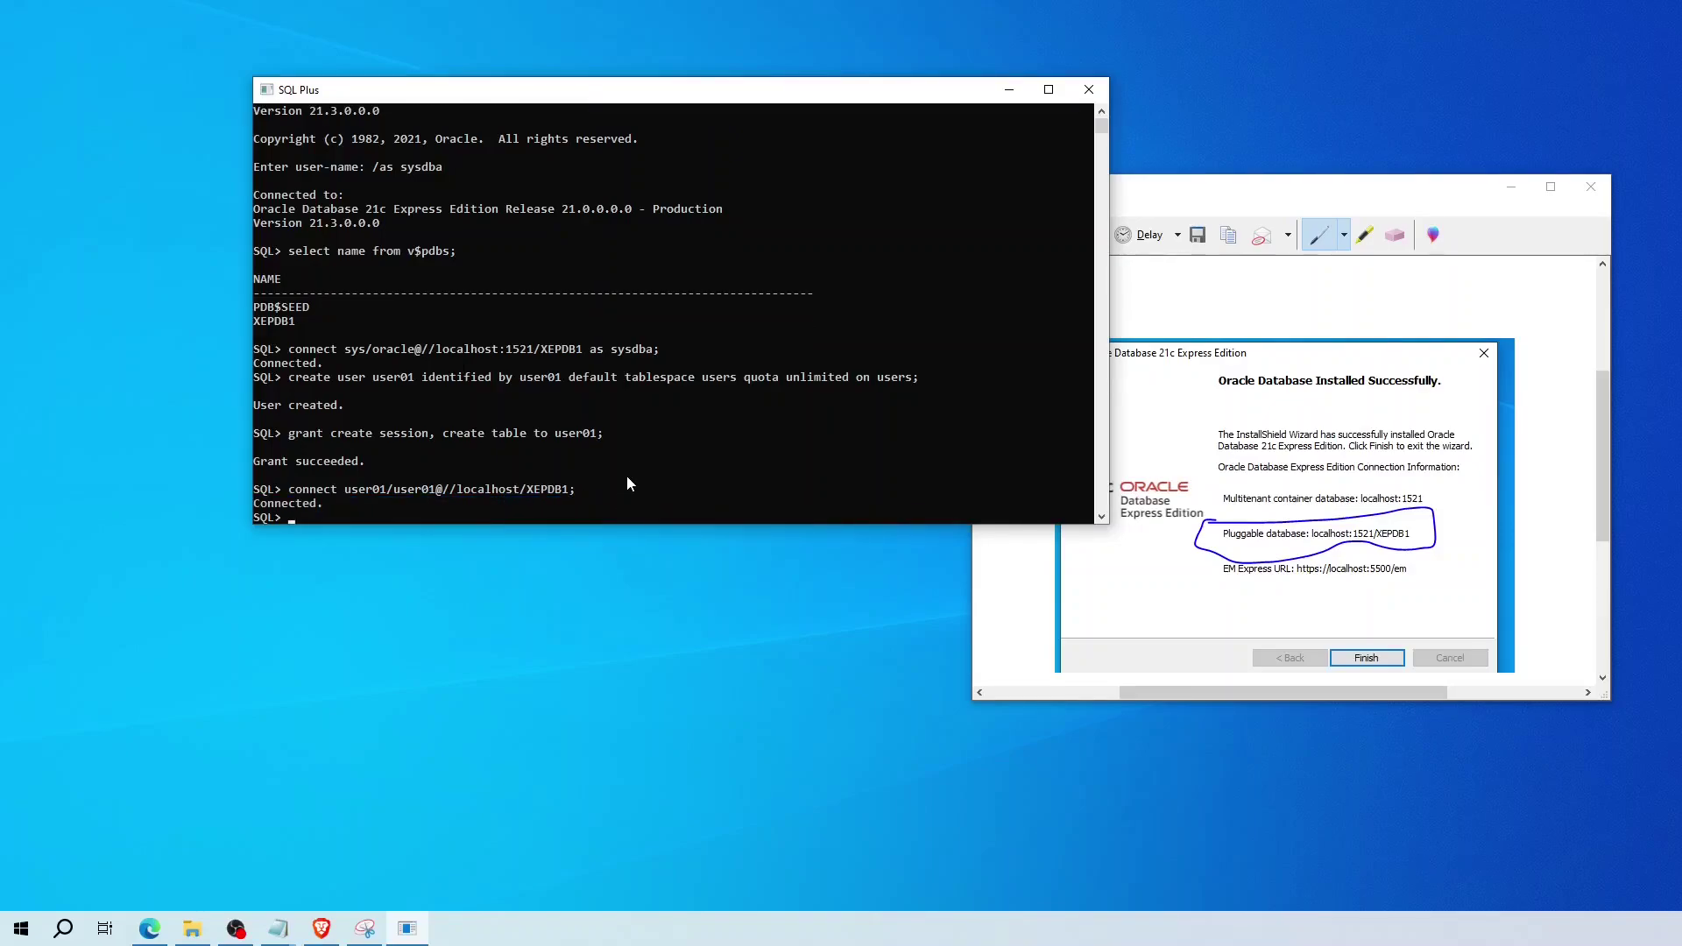
{"action": "type", "text": "CREATE TABLE TEST1(ID INT, FULL"}
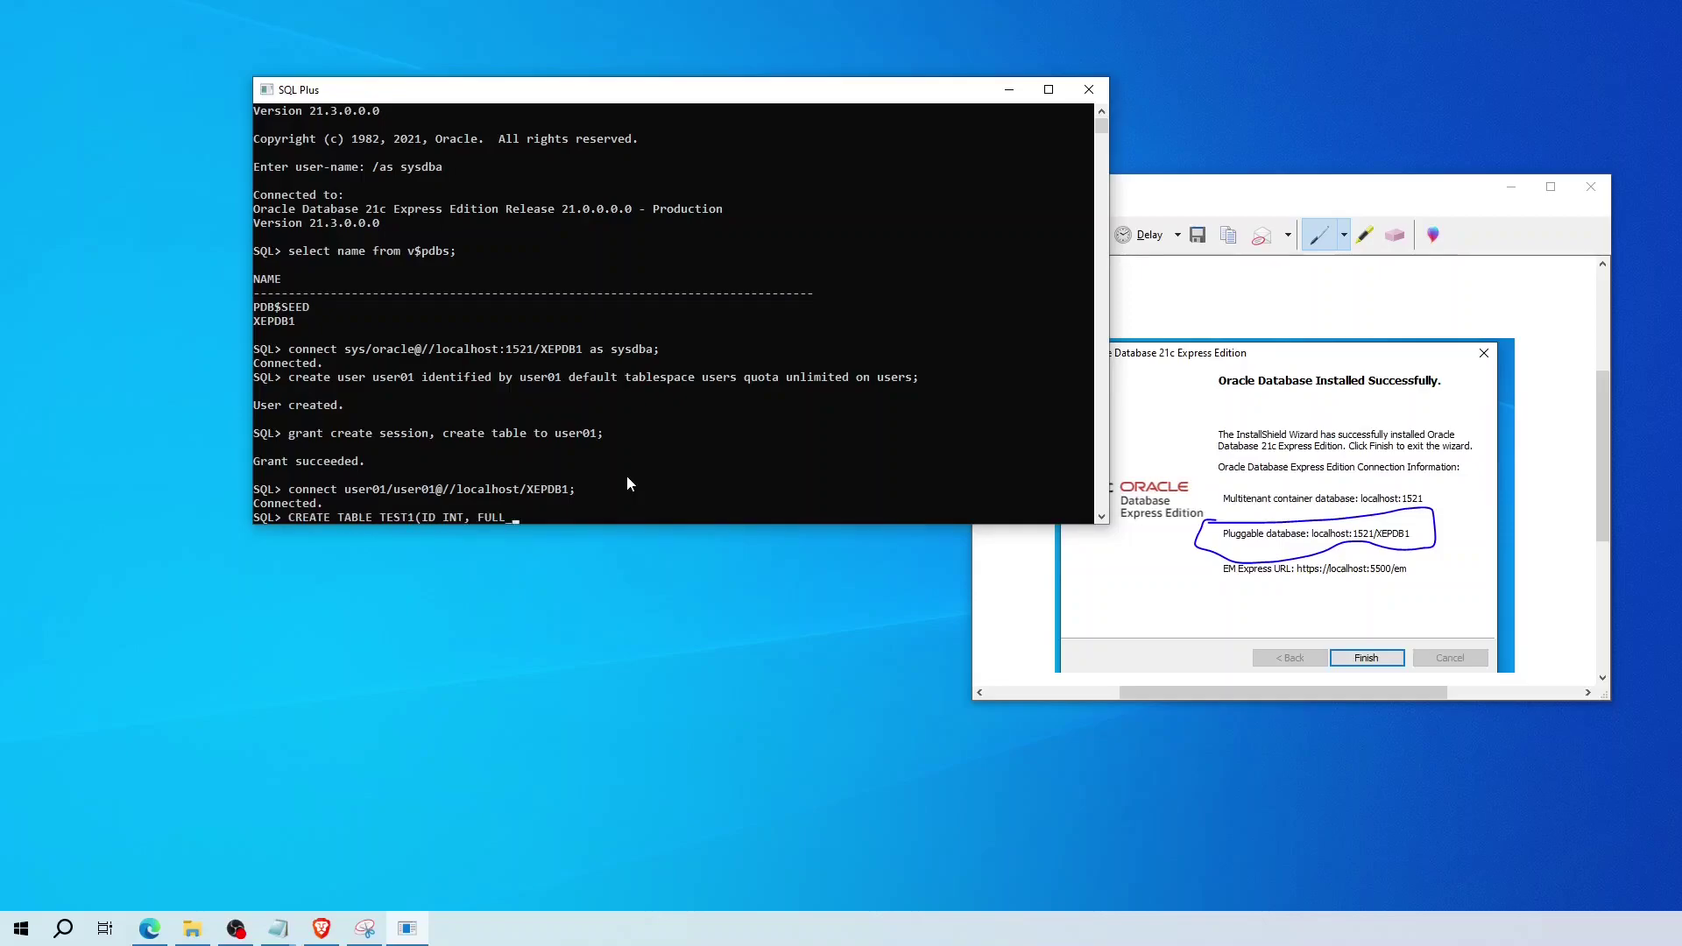
{"action": "type", "text": "_NAME VARCHAR(30));"}
{"action": "key", "text": "Return"}
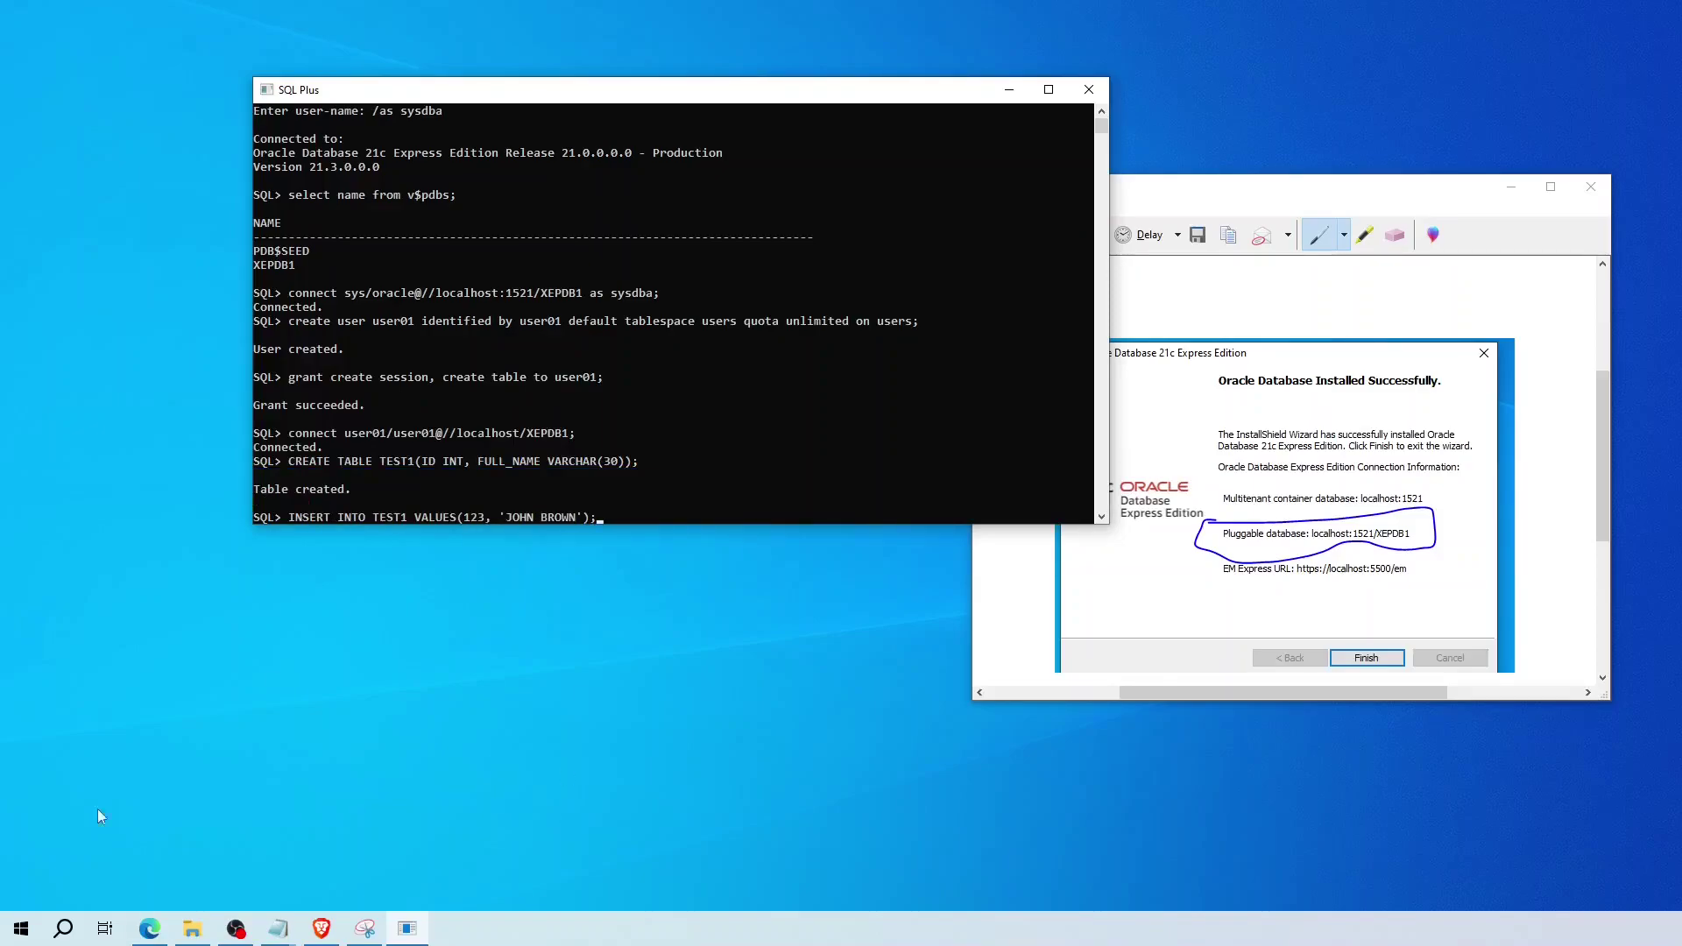
{"action": "key", "text": "Return"}
{"action": "type", "text": "SE"}
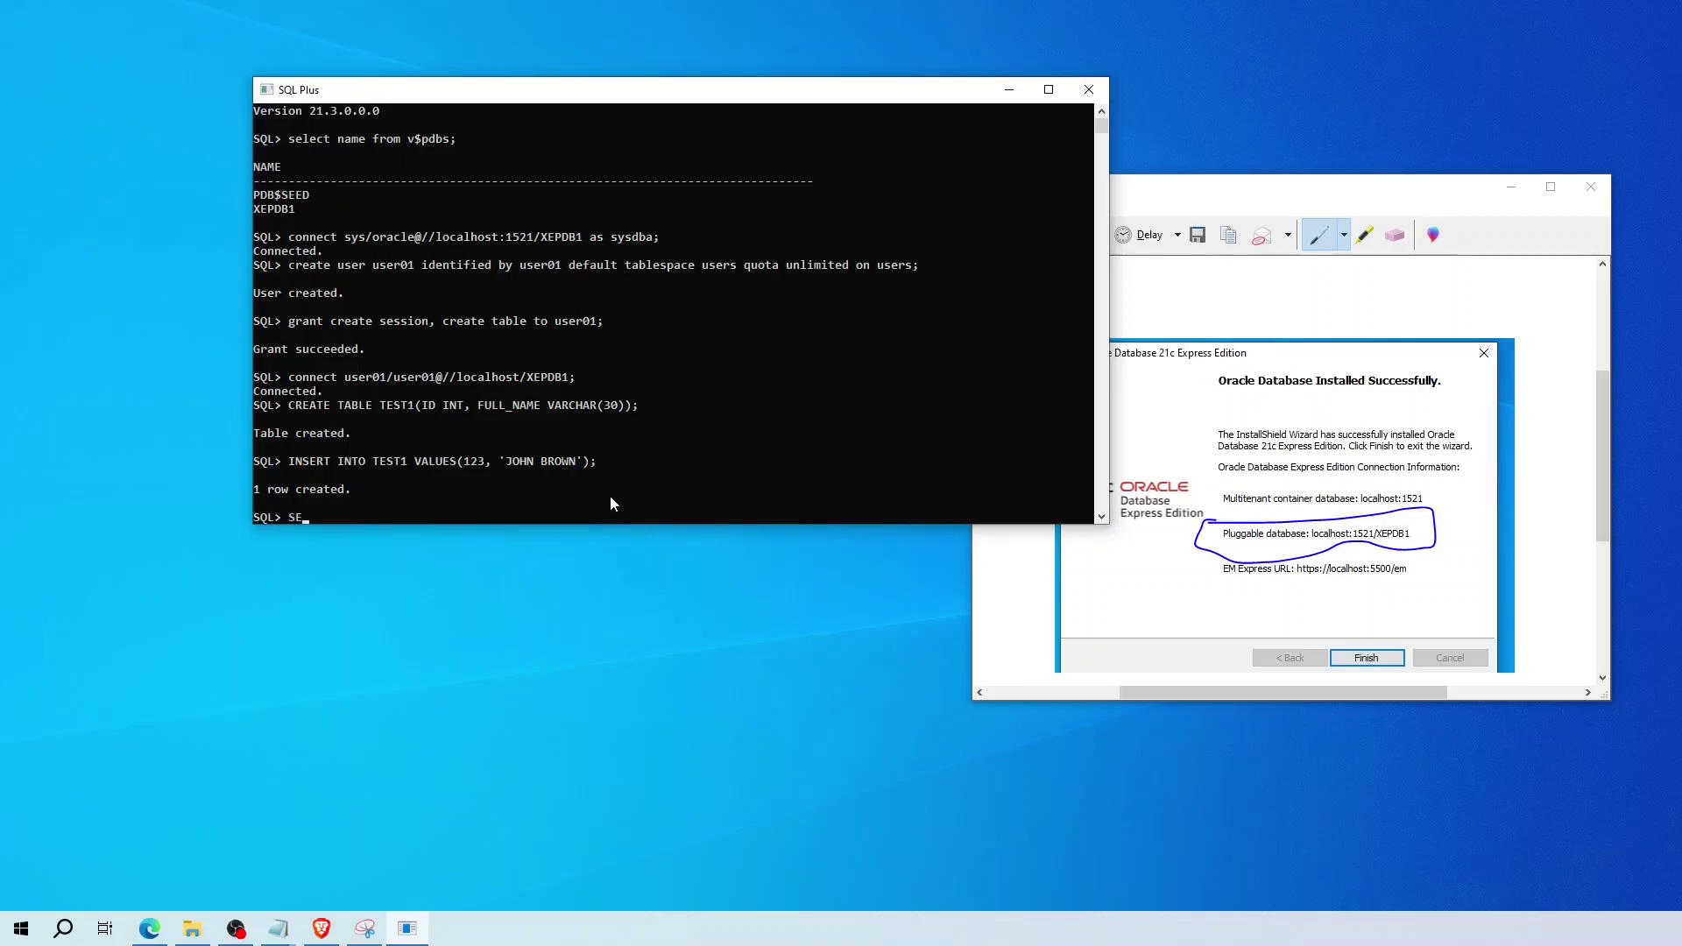
{"action": "type", "text": "LECT * FROM TEST1;"}
{"action": "key", "text": "Return"}
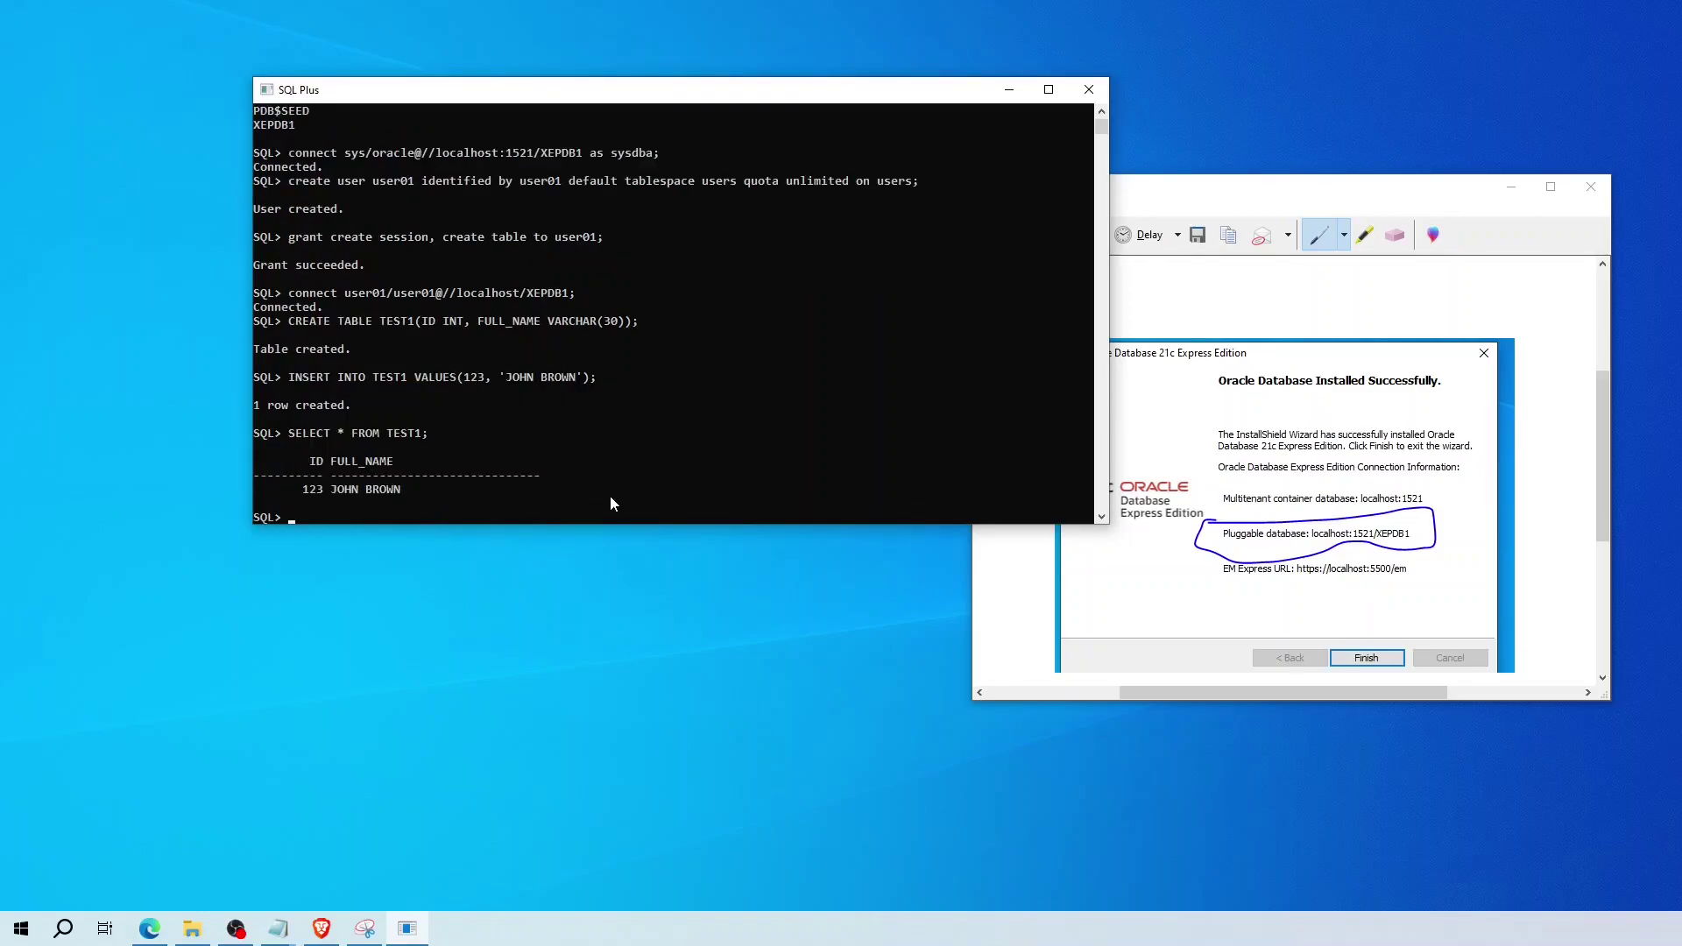